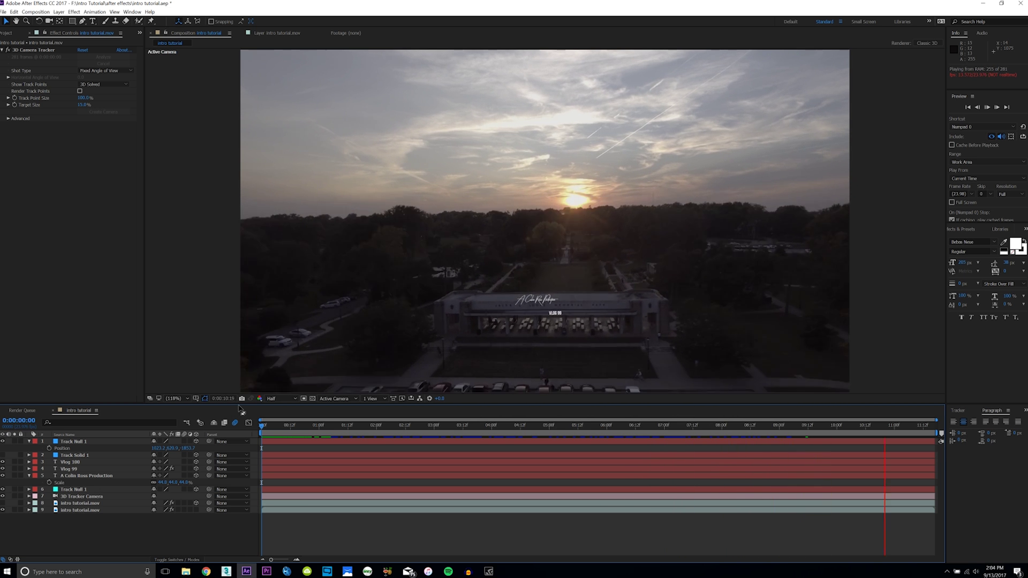
# Stop the preview on the VLOG 99 opening frame and show the Project panel's items
pyautogui.press('space')
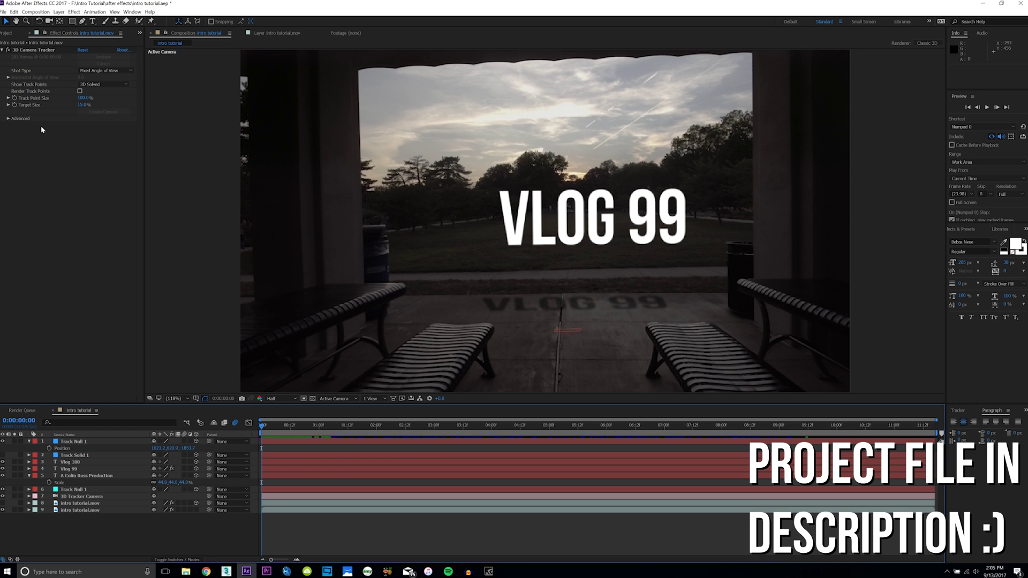
pyautogui.click(11, 34)
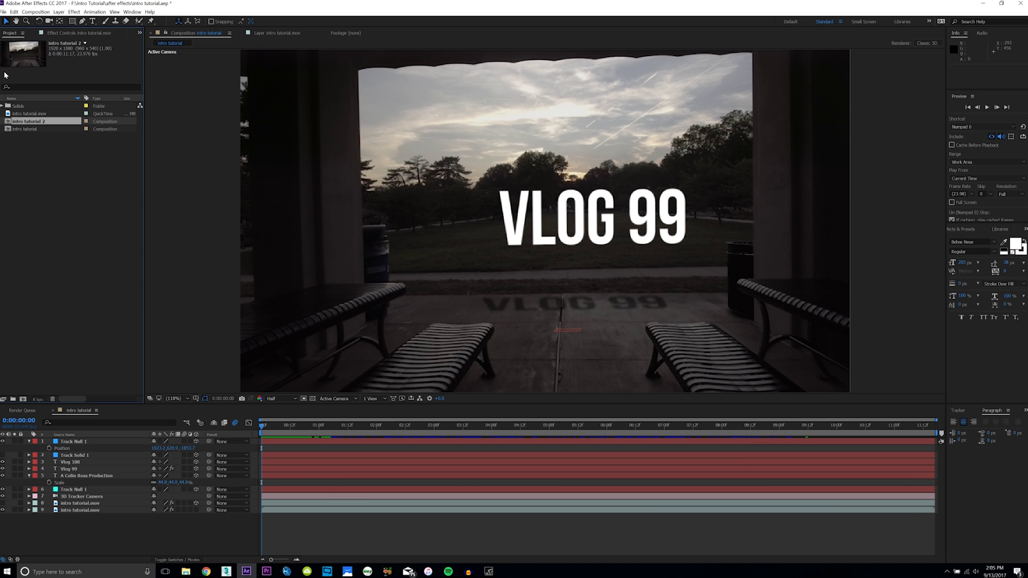
# Build composition 'intro tutorial 3' from intro tutorial.mov and enlarge the composition viewer
pyautogui.click(37, 115)
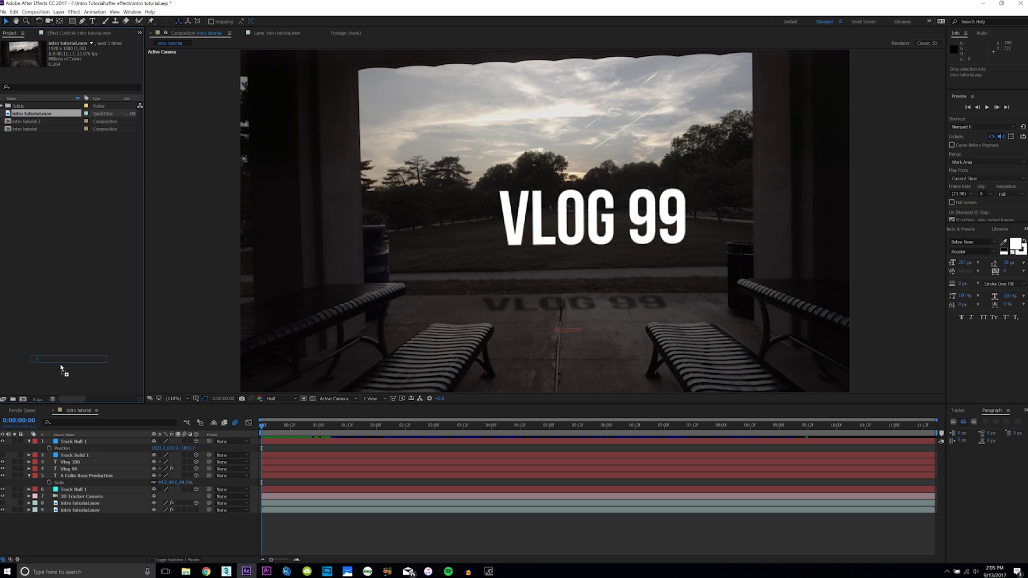
pyautogui.click(23, 400)
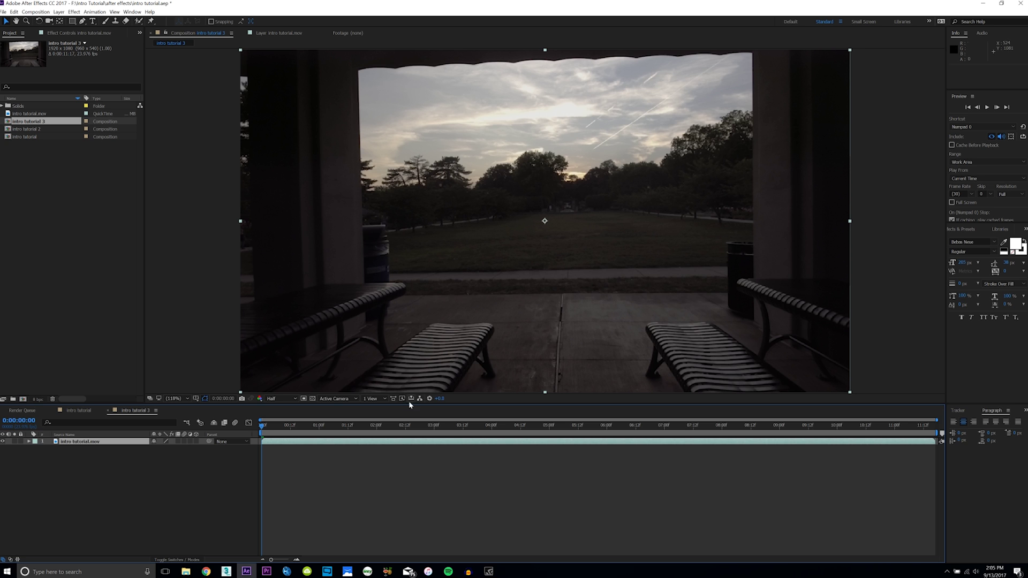
pyautogui.moveTo(414, 403); pyautogui.dragTo(415, 419)
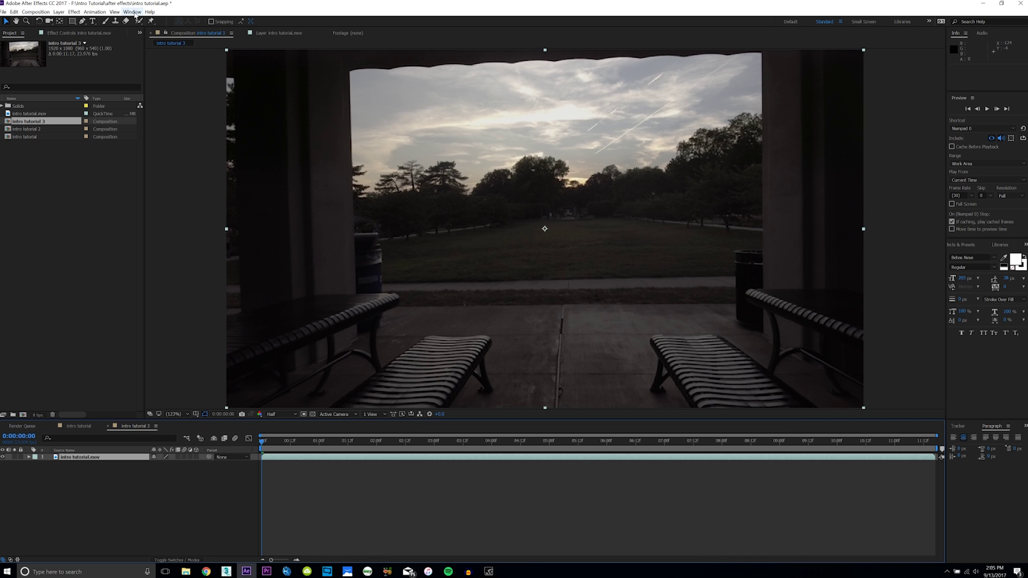
pyautogui.click(957, 246)
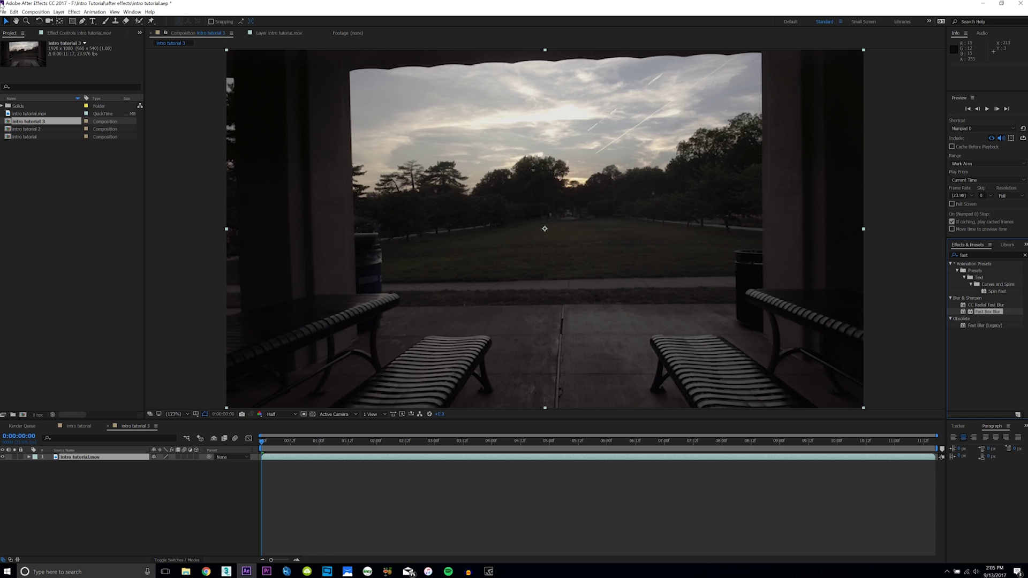
# Scrub through later frames of the park footage and search Effects & Presets for '3d camera'
pyautogui.click(203, 78)
pyautogui.click(132, 12)
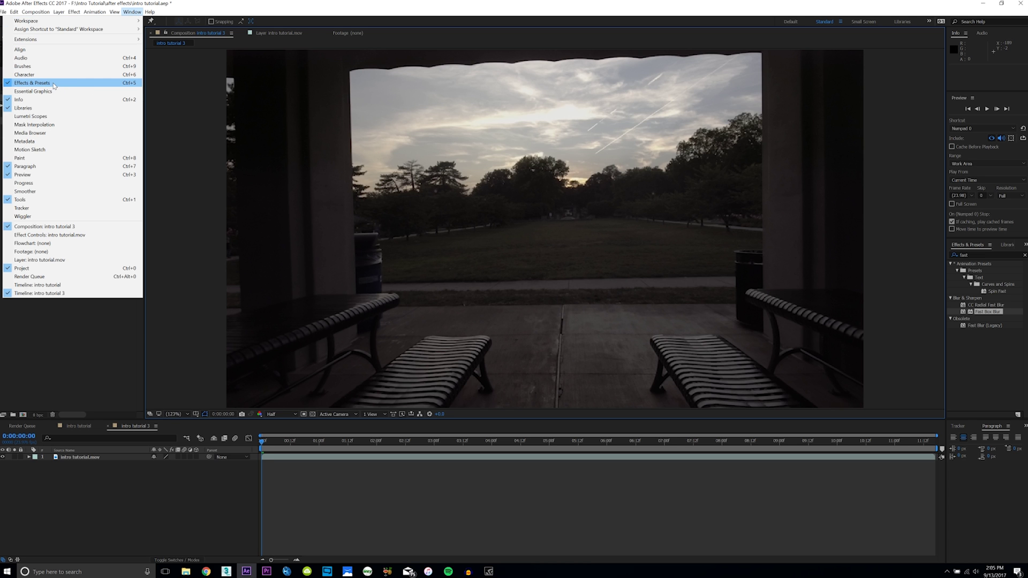
pyautogui.moveTo(263, 439); pyautogui.dragTo(635, 439)
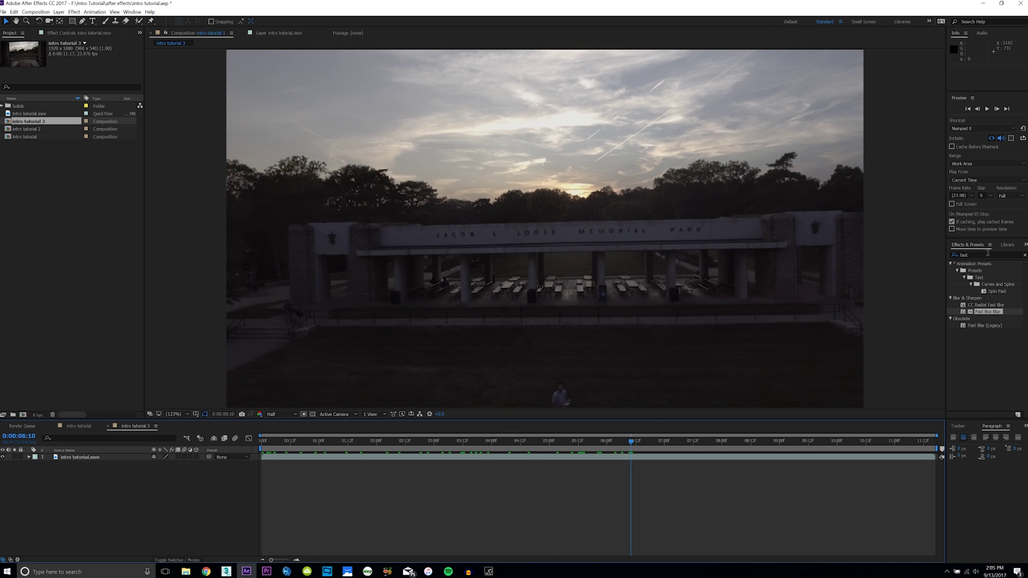
pyautogui.click(988, 254)
pyautogui.write('3d camera')
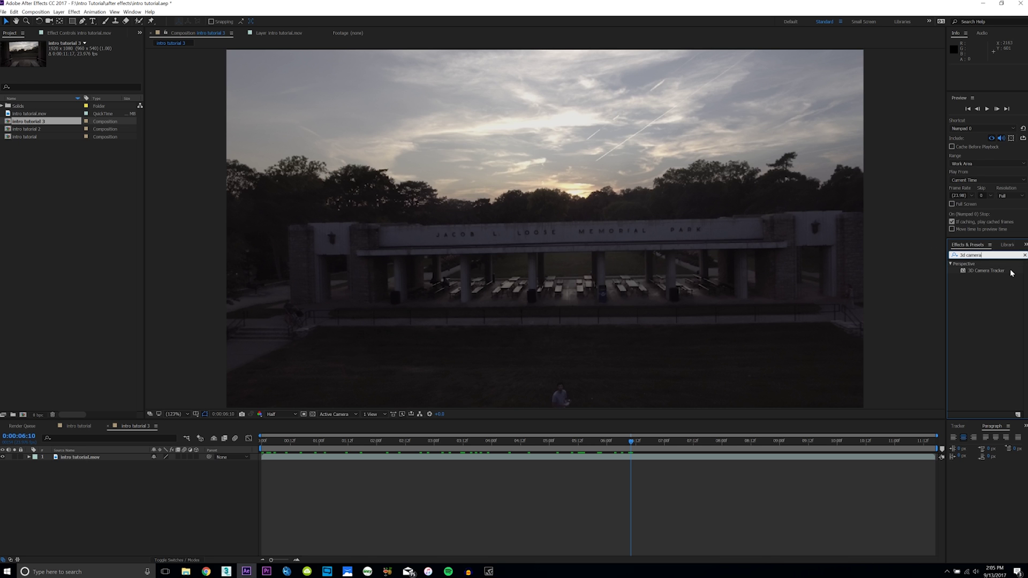
# Drop the 3D Camera Tracker effect onto the park footage and let it analyze and solve
pyautogui.moveTo(996, 271); pyautogui.dragTo(553, 239)
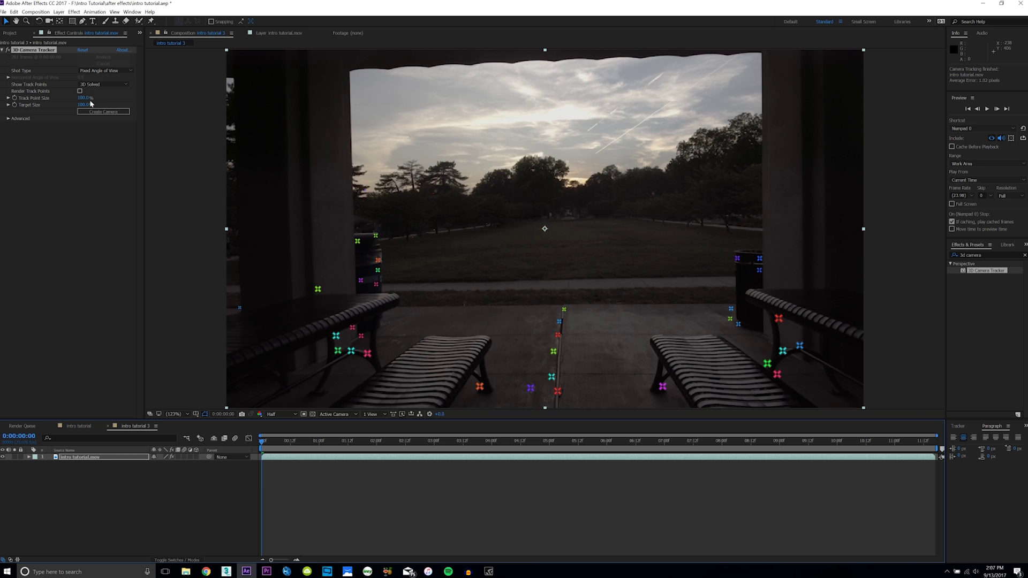
# Set the 3D Camera Tracker's Track Point Size to 250% and Target Size to 15%
pyautogui.moveTo(84, 98); pyautogui.dragTo(374, 119)
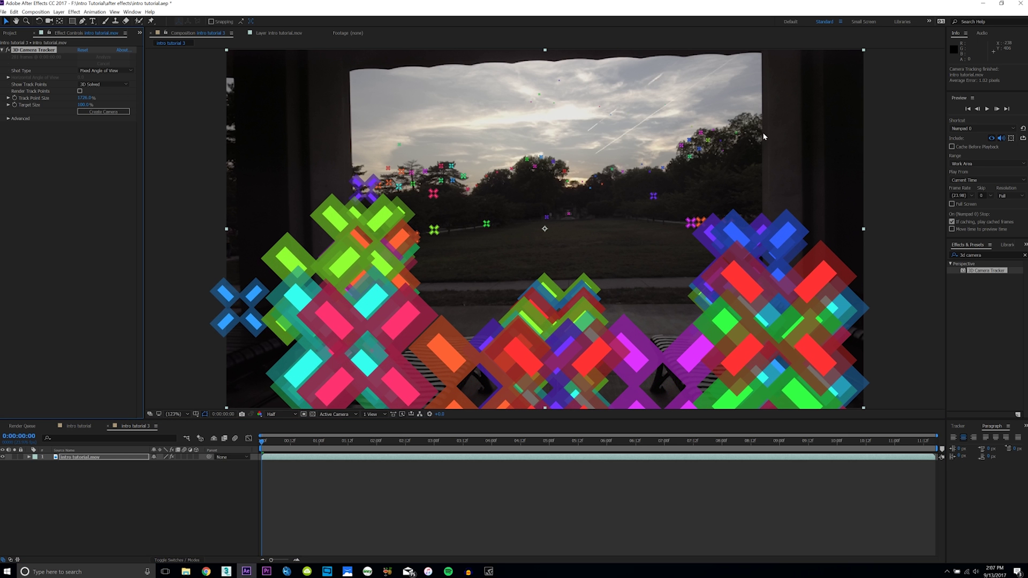
pyautogui.click(85, 98)
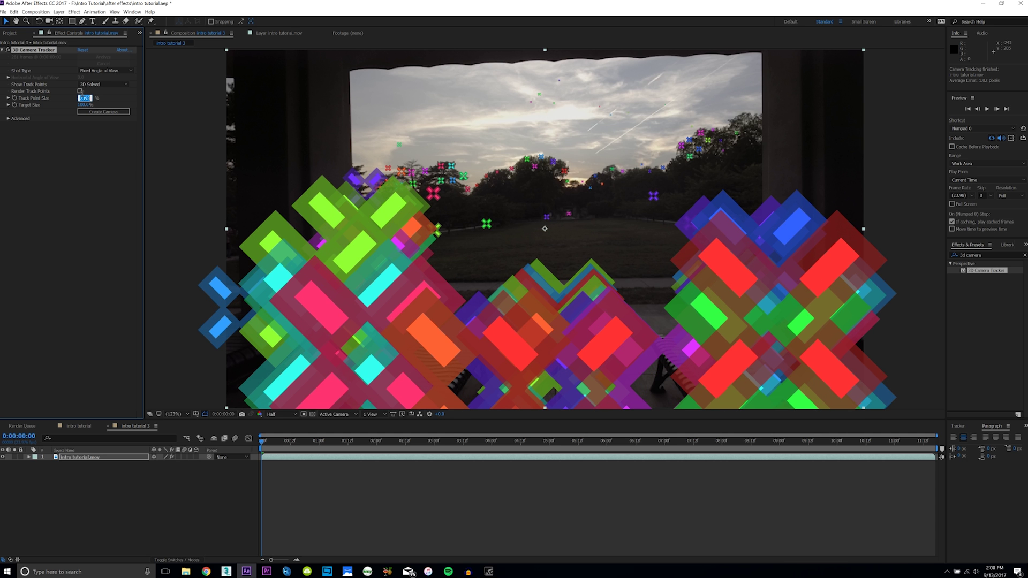
pyautogui.write('250')
pyautogui.press('Return')
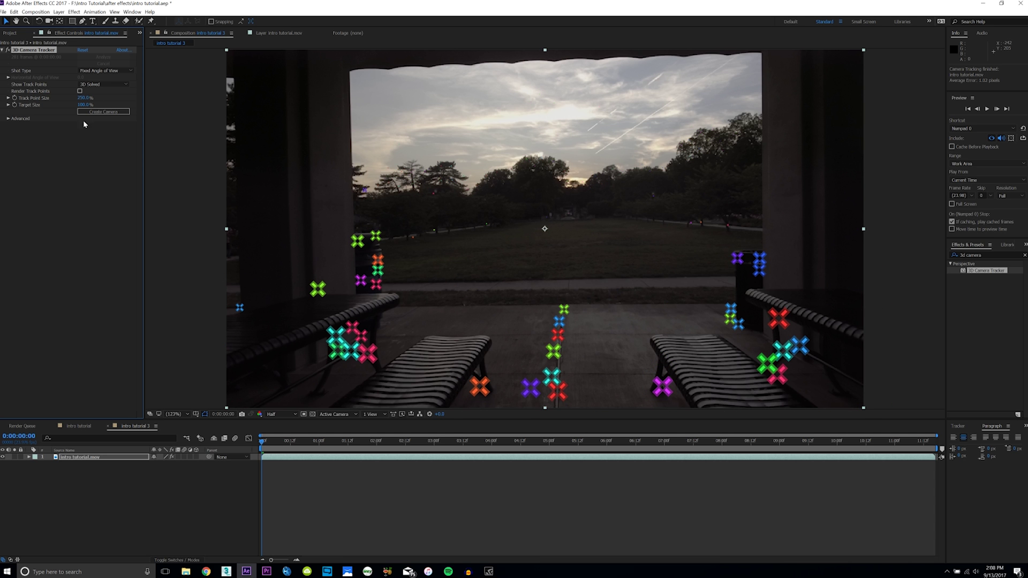
pyautogui.click(83, 105)
pyautogui.write('15')
pyautogui.press('Return')
# Choose three ground track points and create a text layer and camera on that plane
pyautogui.click(564, 309)
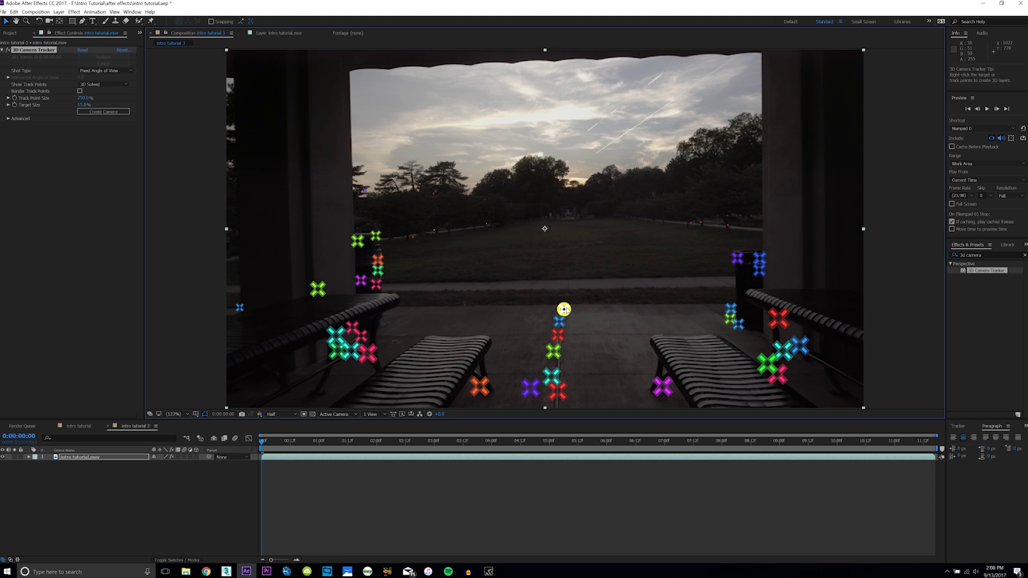
pyautogui.keyDown('shift'); pyautogui.click(560, 394); pyautogui.keyUp('shift')
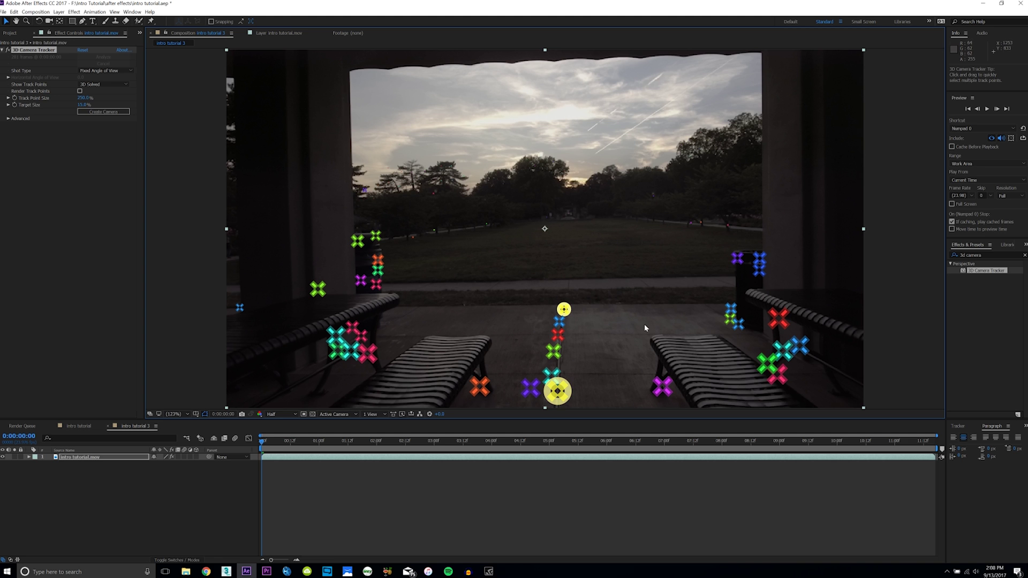
pyautogui.keyDown('shift'); pyautogui.click(730, 324); pyautogui.keyUp('shift')
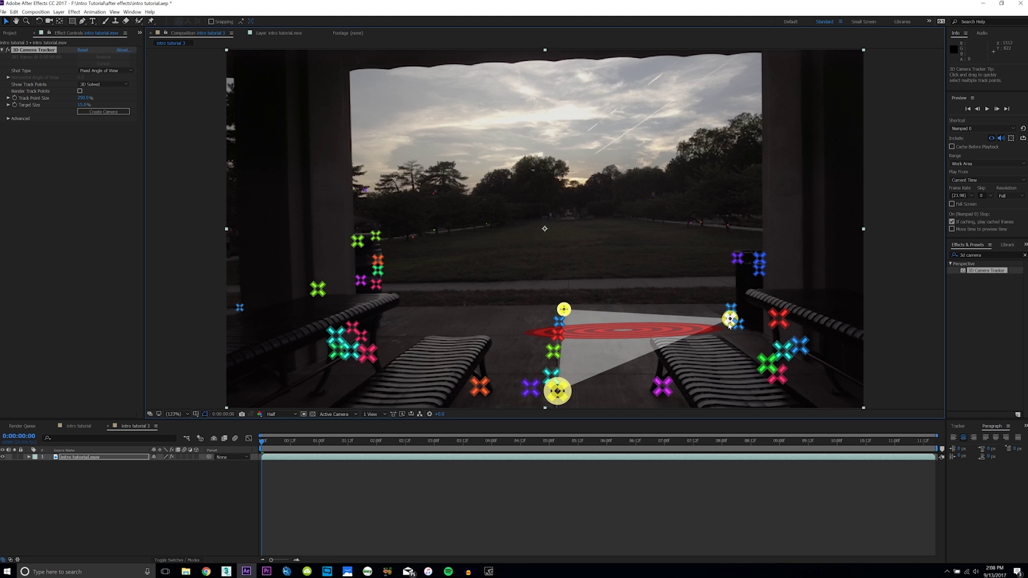
pyautogui.rightClick(618, 332)
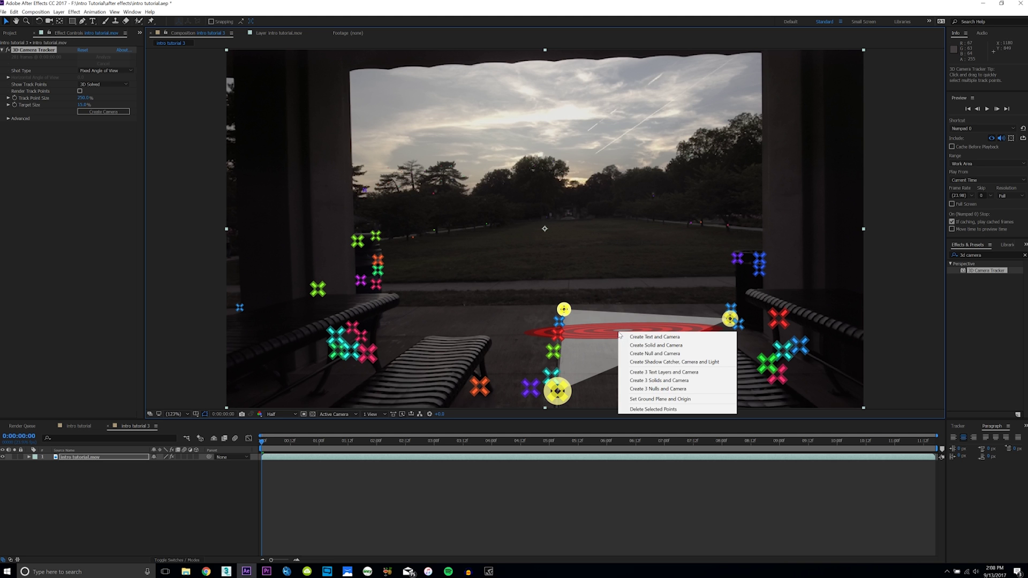
pyautogui.click(658, 338)
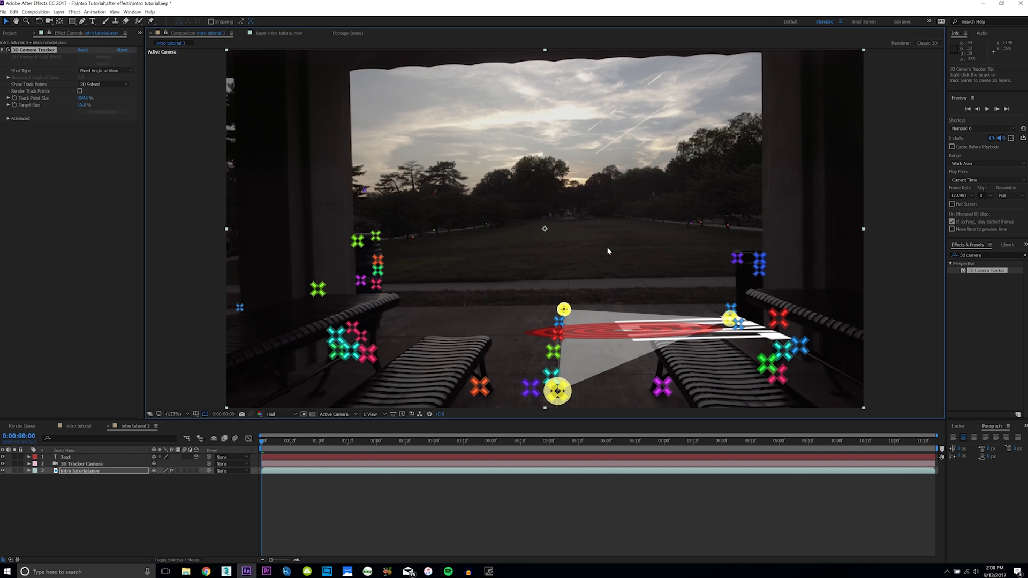
pyautogui.click(93, 457)
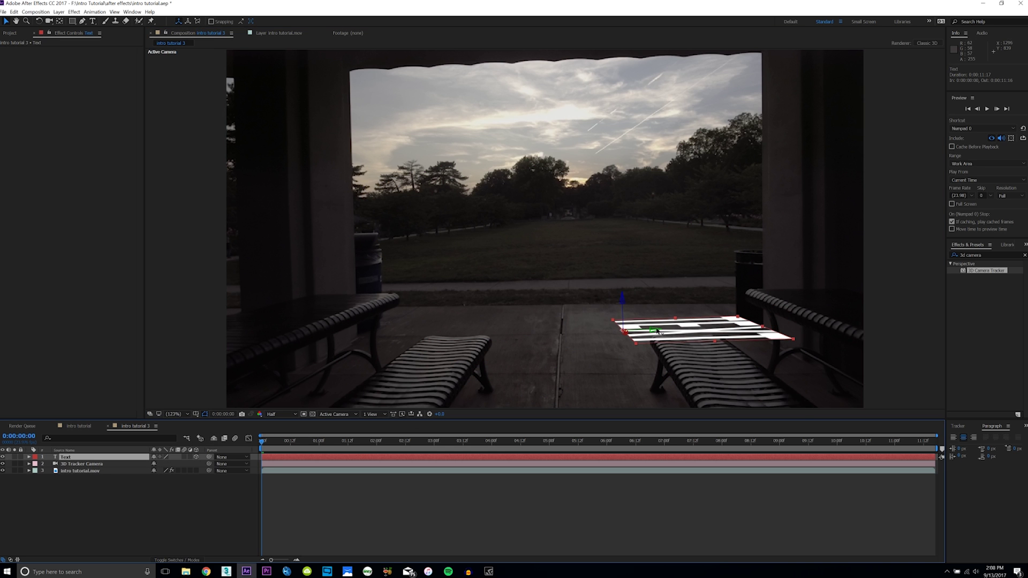
# Slide the text left along X to centre it between the benches, then select the footage layer
pyautogui.moveTo(653, 331); pyautogui.dragTo(538, 309)
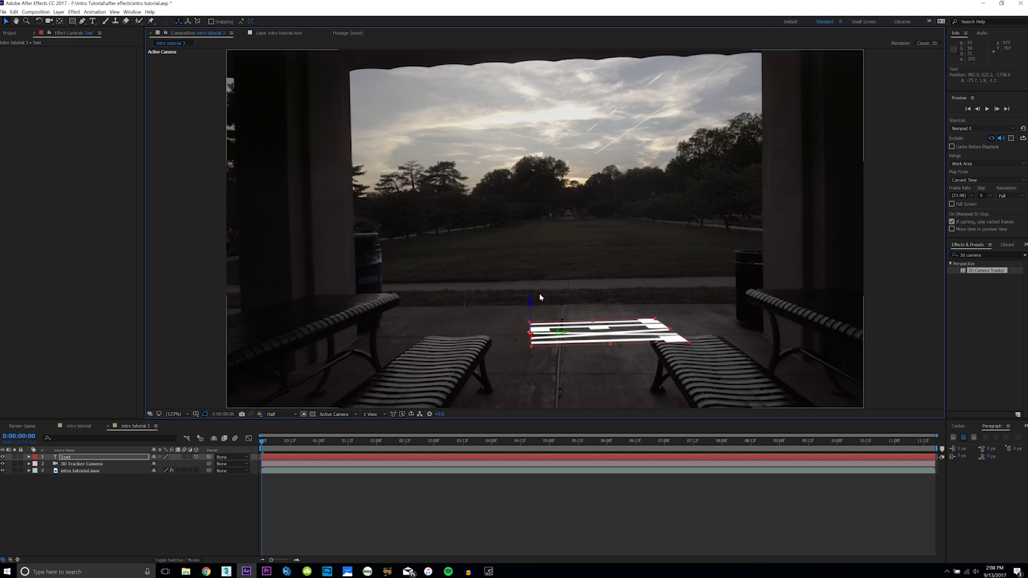
pyautogui.rightClick(127, 513)
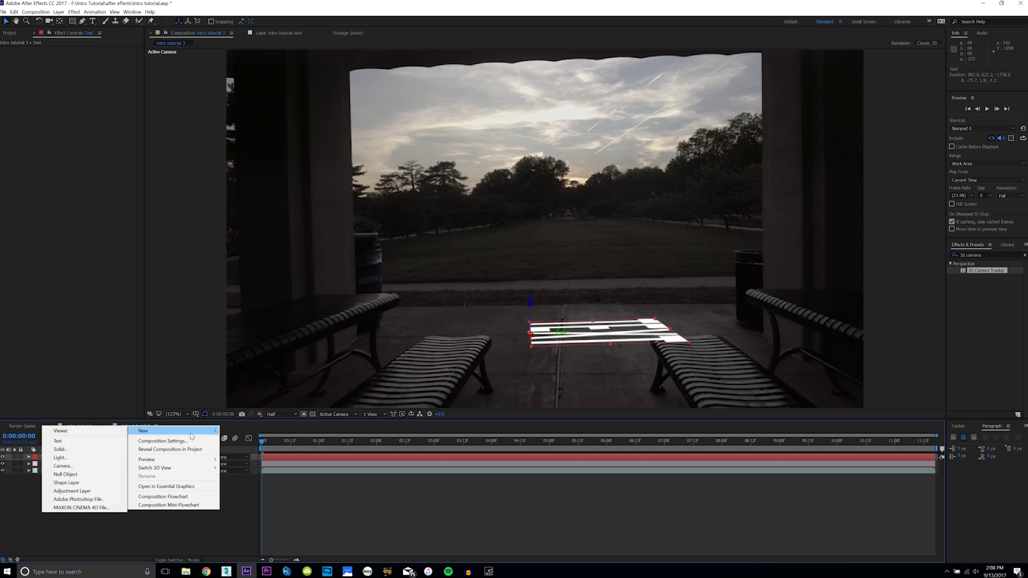
pyautogui.click(74, 476)
pyautogui.click(71, 471)
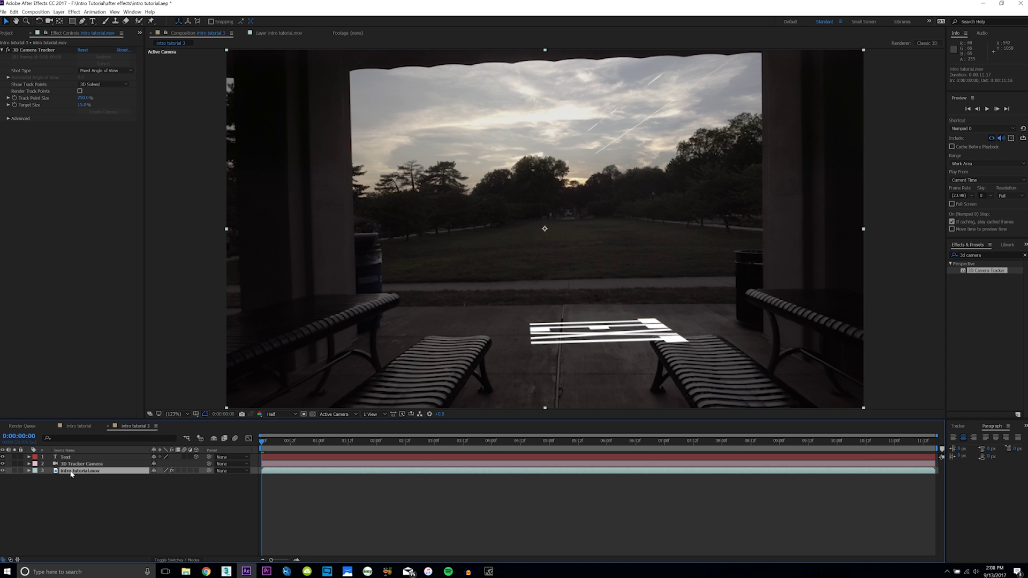
# Create a green tracked solid from three ground points and scale it to 850% across the floor
pyautogui.click(24, 50)
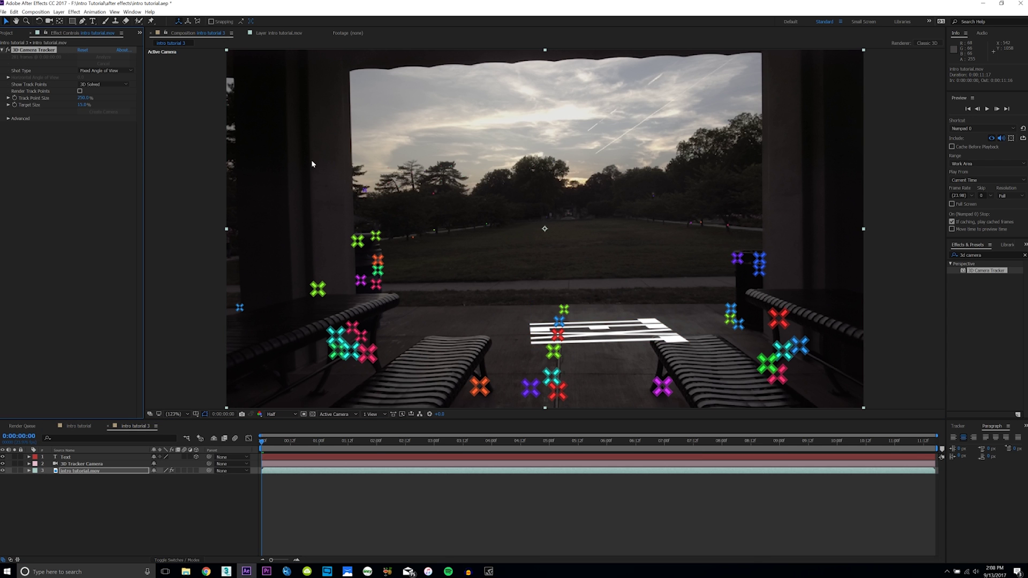
pyautogui.click(563, 309)
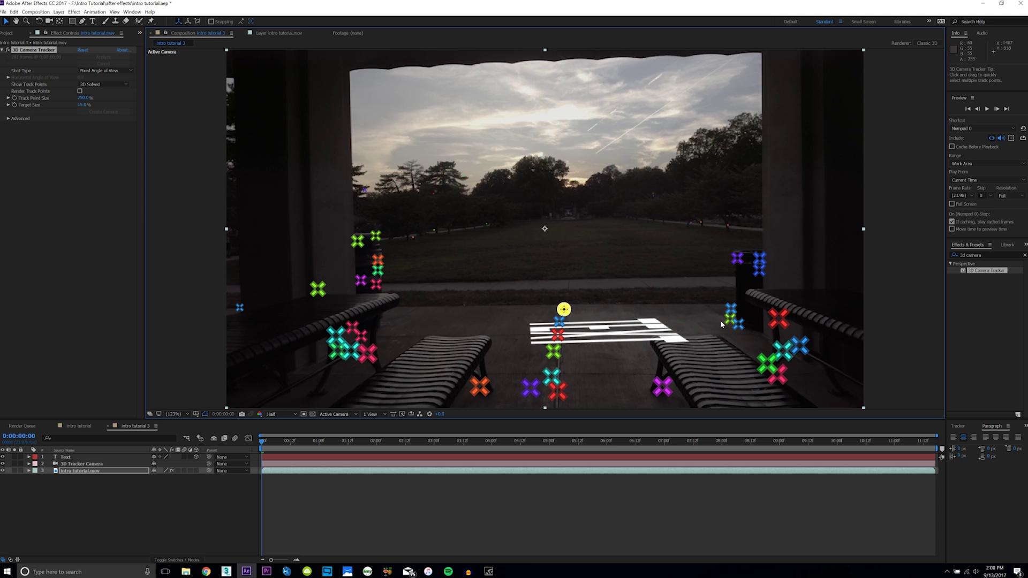
pyautogui.keyDown('shift'); pyautogui.click(729, 319); pyautogui.keyUp('shift')
pyautogui.keyDown('shift'); pyautogui.click(557, 390); pyautogui.keyUp('shift')
pyautogui.rightClick(608, 332)
pyautogui.click(633, 343)
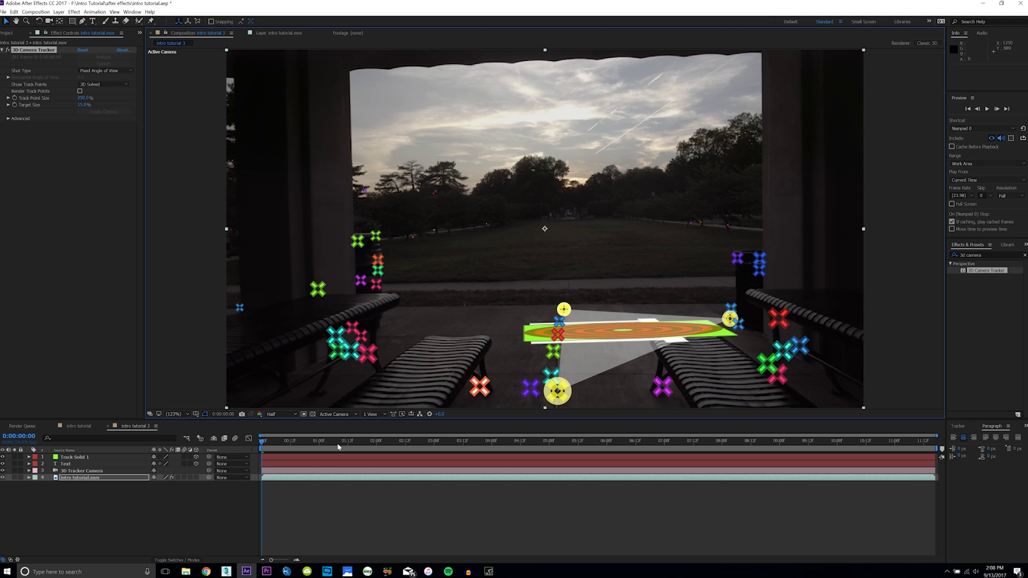
pyautogui.moveTo(631, 339); pyautogui.dragTo(253, 496)
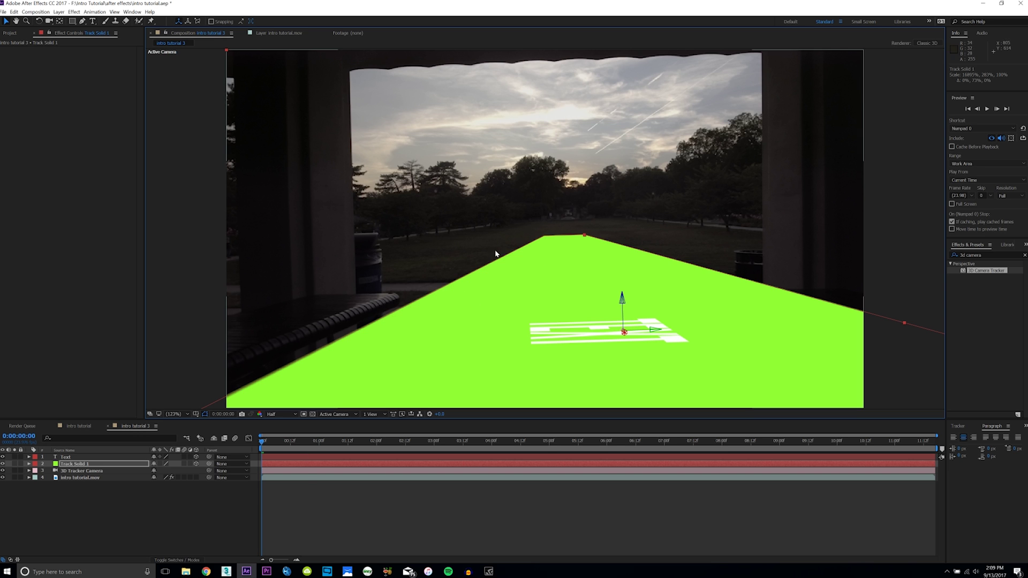
# Enlarge the green tracking plane and move the Text layer down onto the ground
pyautogui.moveTo(583, 237); pyautogui.dragTo(592, 222)
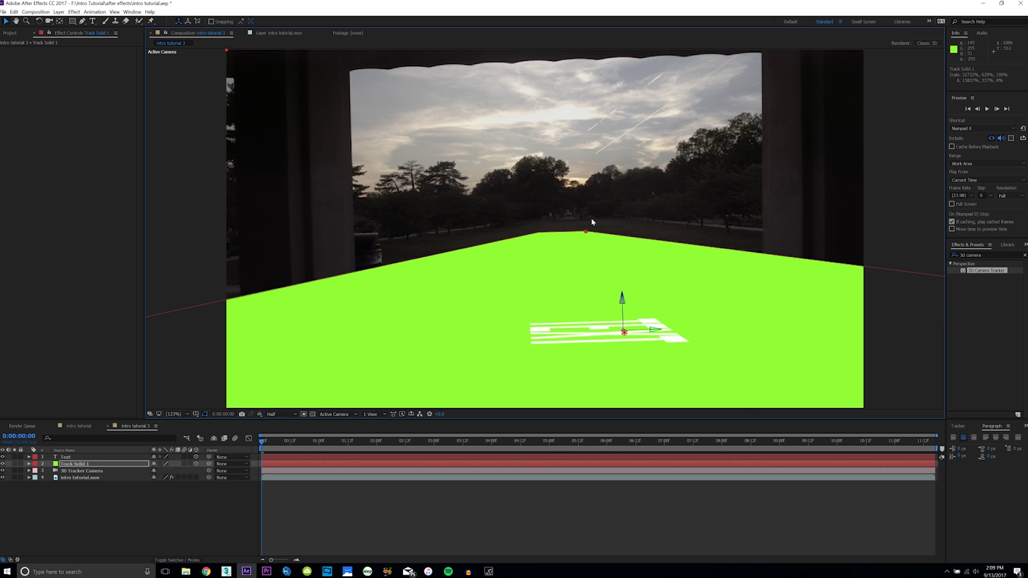
pyautogui.moveTo(263, 442); pyautogui.dragTo(718, 444)
pyautogui.press('Home')
pyautogui.click(573, 335)
pyautogui.moveTo(529, 309); pyautogui.dragTo(531, 352)
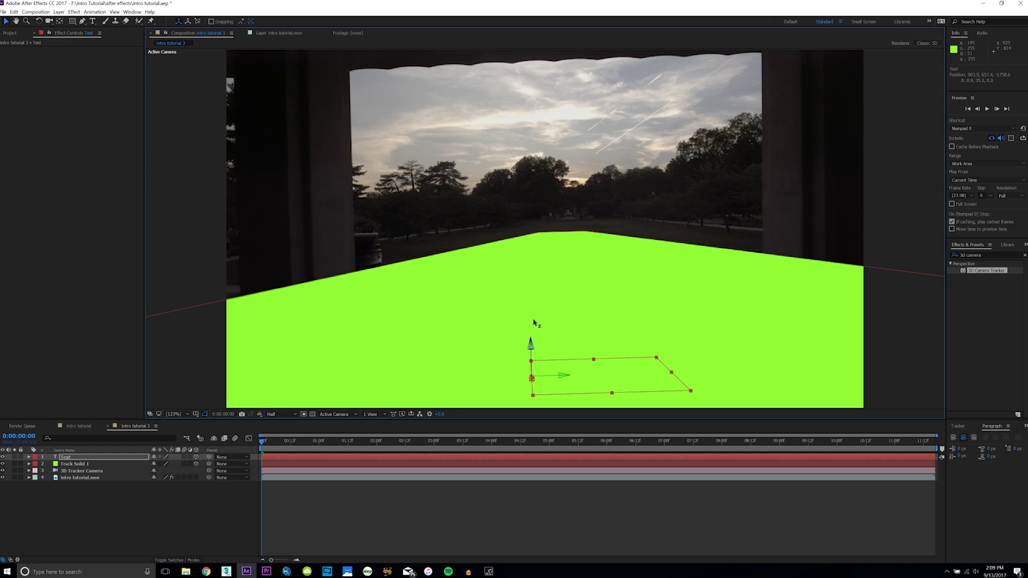
# Toggle the green plane's visibility, check the text later in the shot, and undo the last change
pyautogui.click(3, 464)
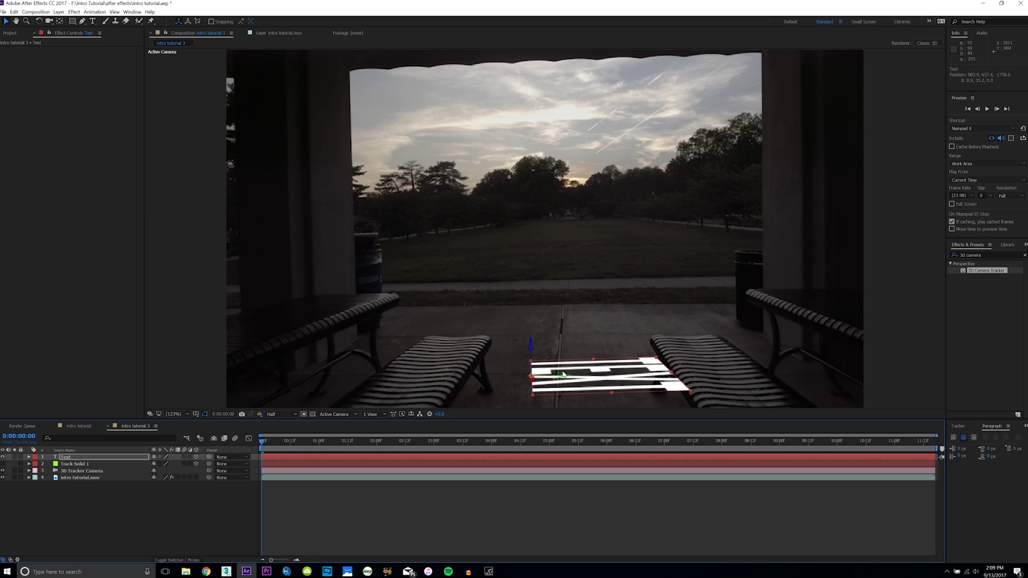
pyautogui.click(2, 463)
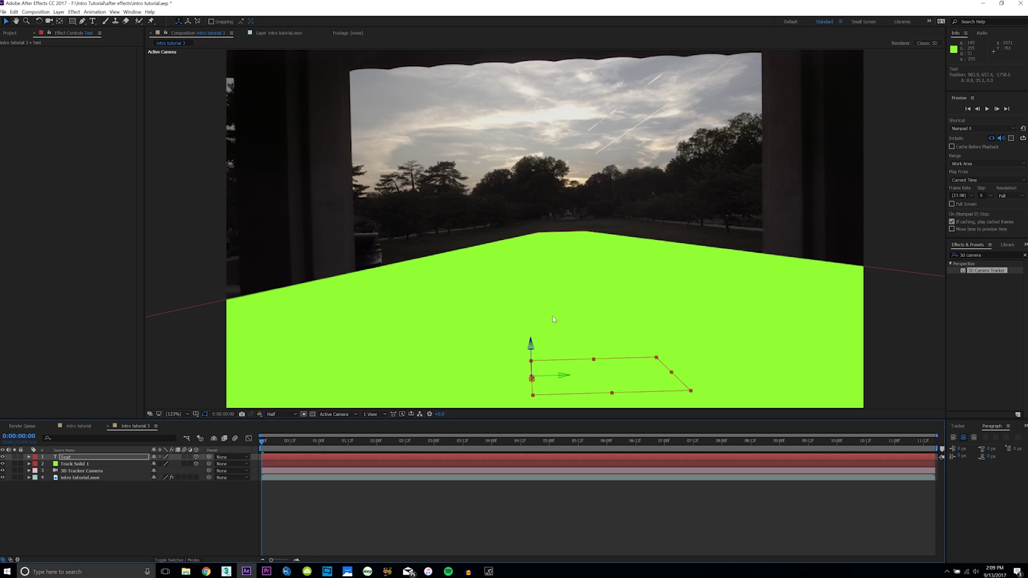
pyautogui.click(2, 463)
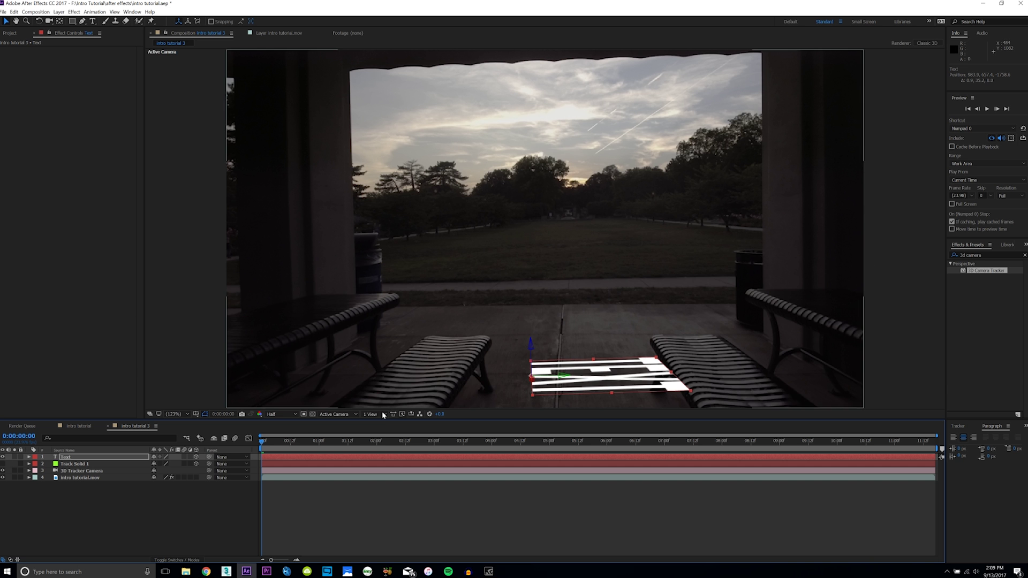
pyautogui.moveTo(263, 443); pyautogui.dragTo(561, 468)
pyautogui.press('Home')
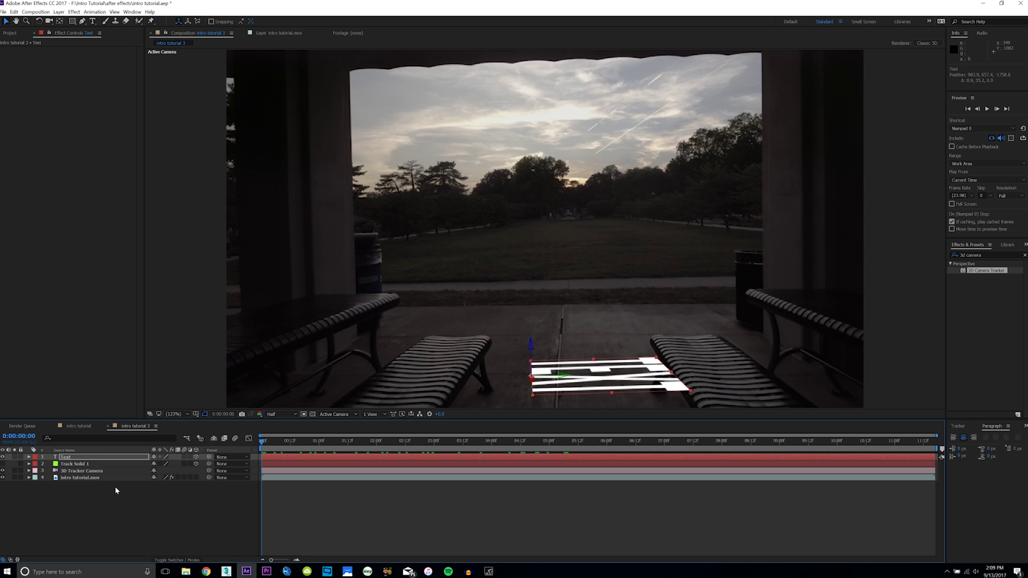
pyautogui.hotkey('ctrl', 'z')
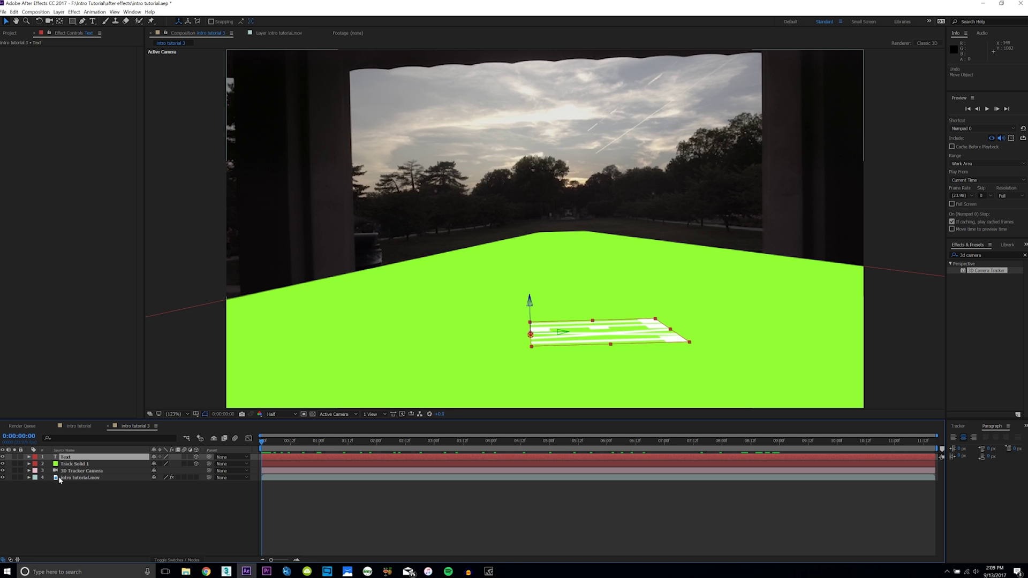
pyautogui.click(3, 463)
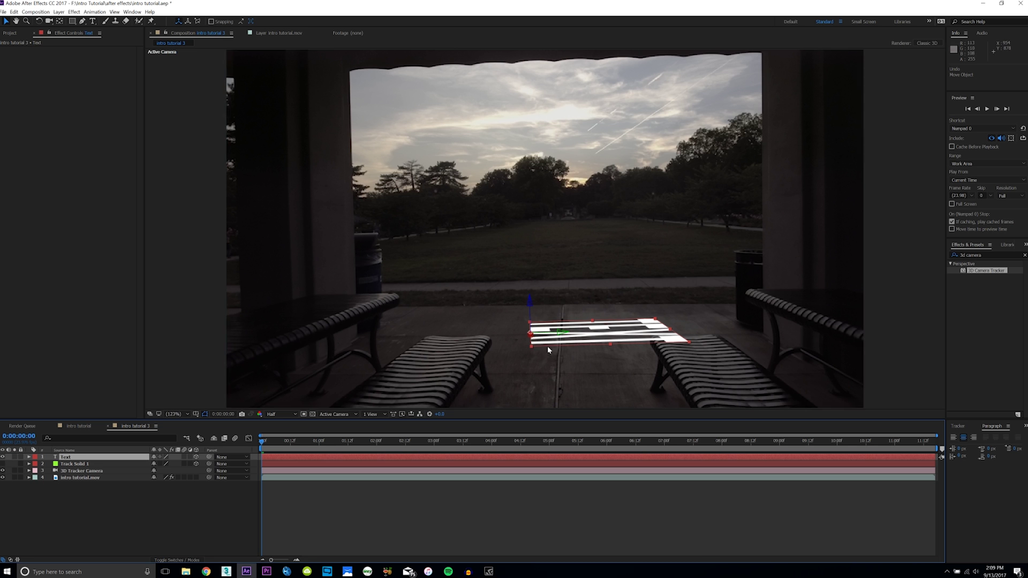
# Adjust the text's depth on the pavement between the benches, leaving the green plane hidden
pyautogui.moveTo(533, 339); pyautogui.dragTo(537, 407)
pyautogui.click(4, 464)
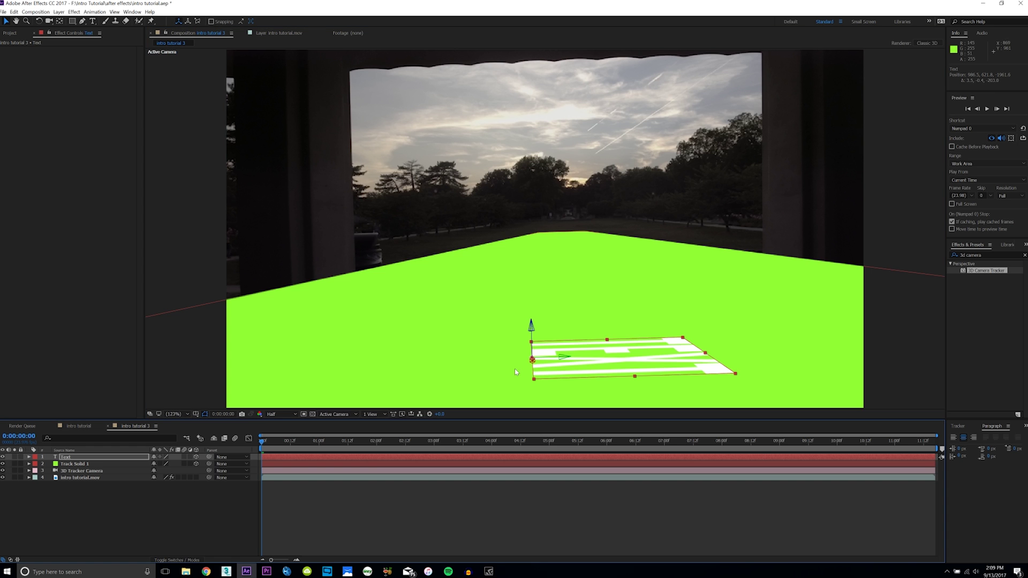
pyautogui.moveTo(530, 365); pyautogui.dragTo(572, 332)
pyautogui.click(3, 463)
pyautogui.press('w')
pyautogui.press('v')
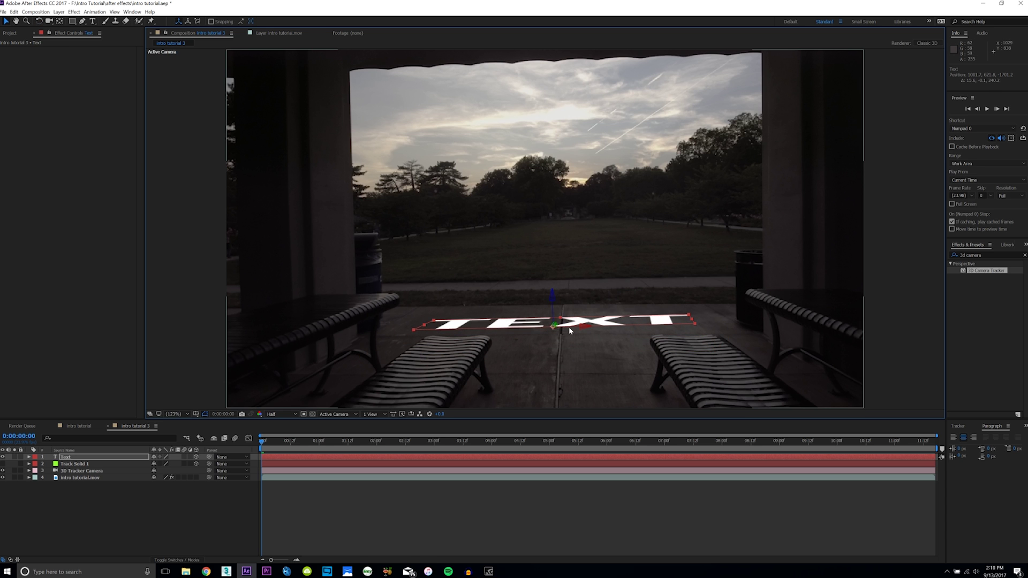
# Nudge the text right then left to centre it on the ground between the benches
pyautogui.moveTo(571, 328); pyautogui.dragTo(577, 328)
pyautogui.press('w')
pyautogui.press('v')
pyautogui.moveTo(576, 327); pyautogui.dragTo(545, 306)
# Rotate the text upright on the ground and scale it down
pyautogui.press('w')
pyautogui.moveTo(578, 326); pyautogui.dragTo(586, 359)
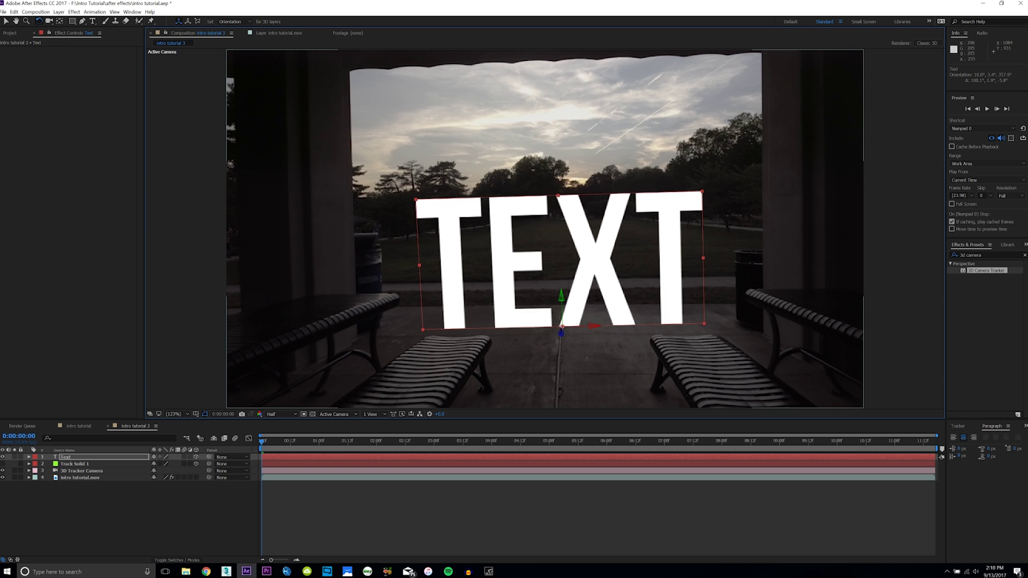
pyautogui.press('v')
pyautogui.moveTo(702, 192); pyautogui.dragTo(640, 280)
# Retype the text as 'VLOG 99' and select the VLOG 99 layer
pyautogui.doubleClick(639, 280)
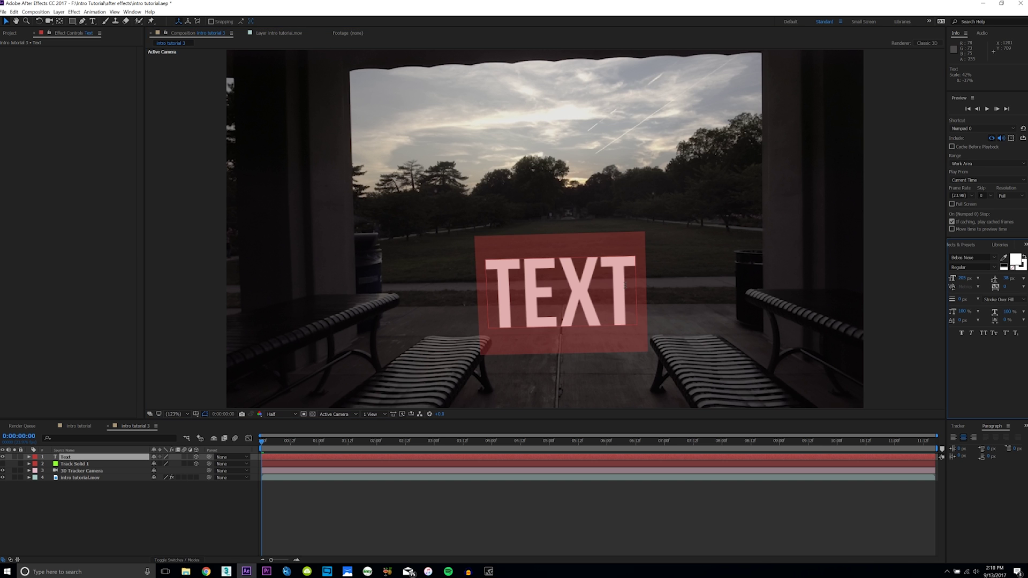
pyautogui.write('VLOG 99')
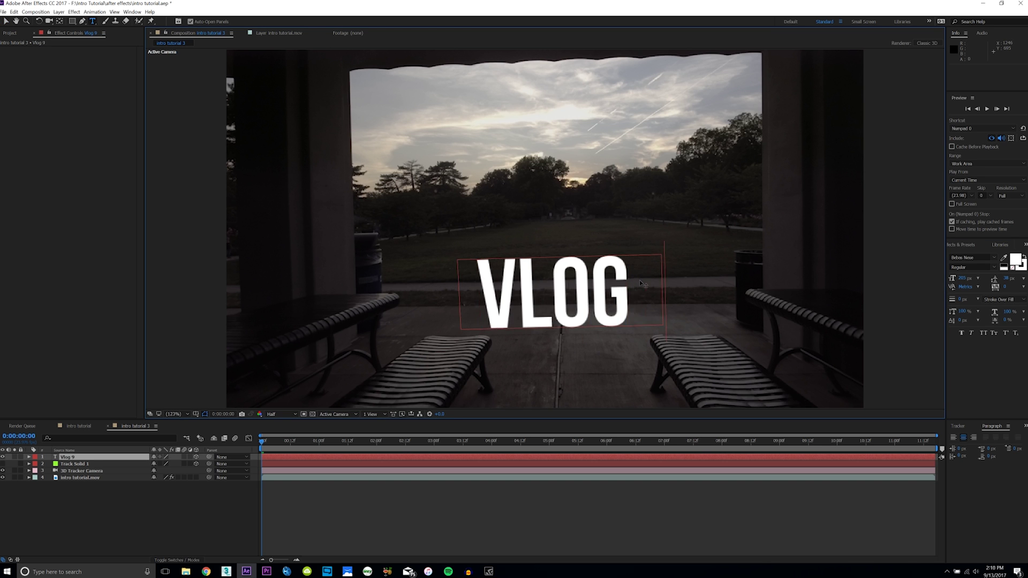
pyautogui.click(6, 23)
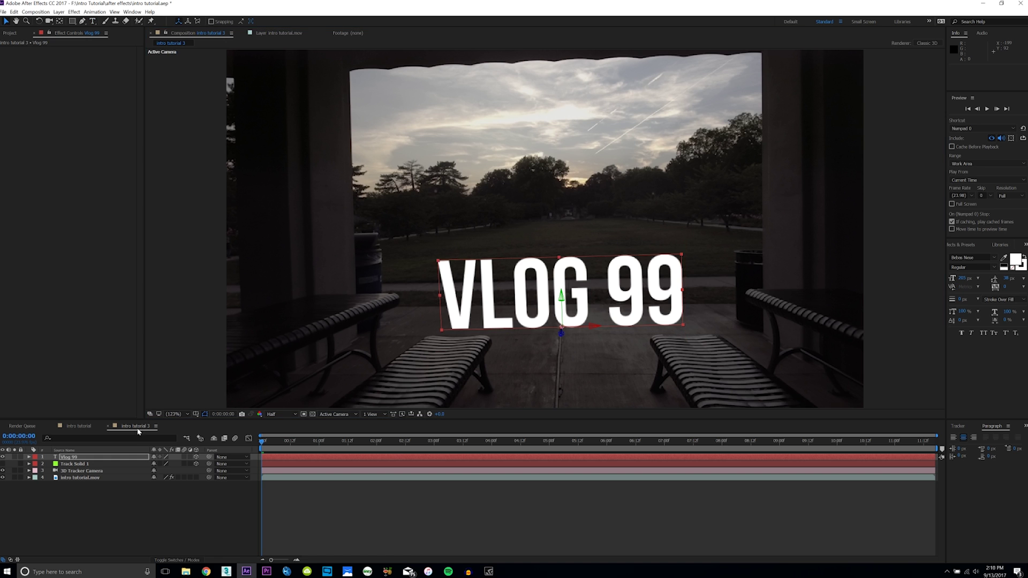
pyautogui.click(99, 458)
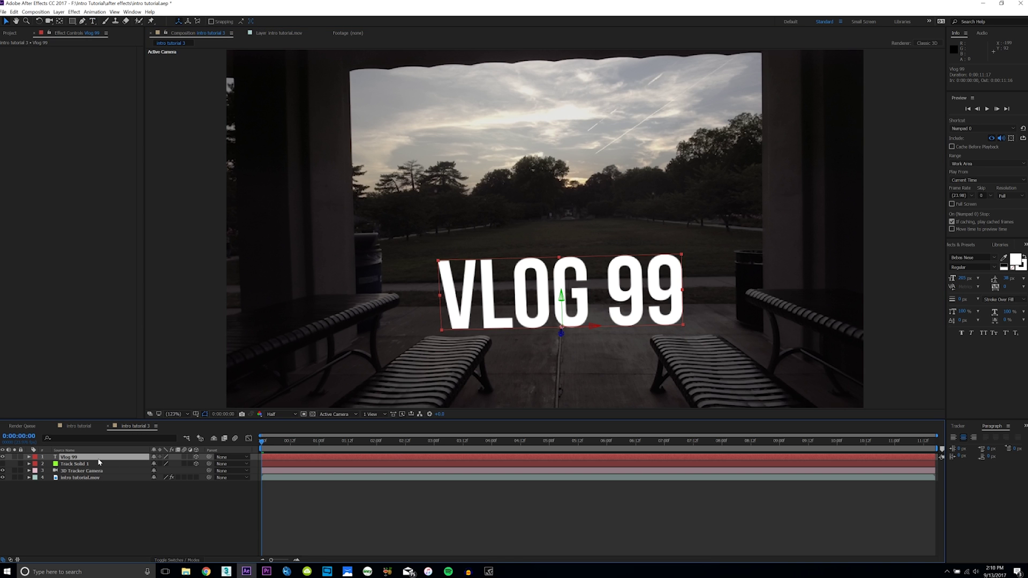
# Duplicate the Vlog 99 layer, give the lower copy a shadow-only Drop Shadow, and tilt it back
pyautogui.hotkey('ctrl', 'd')
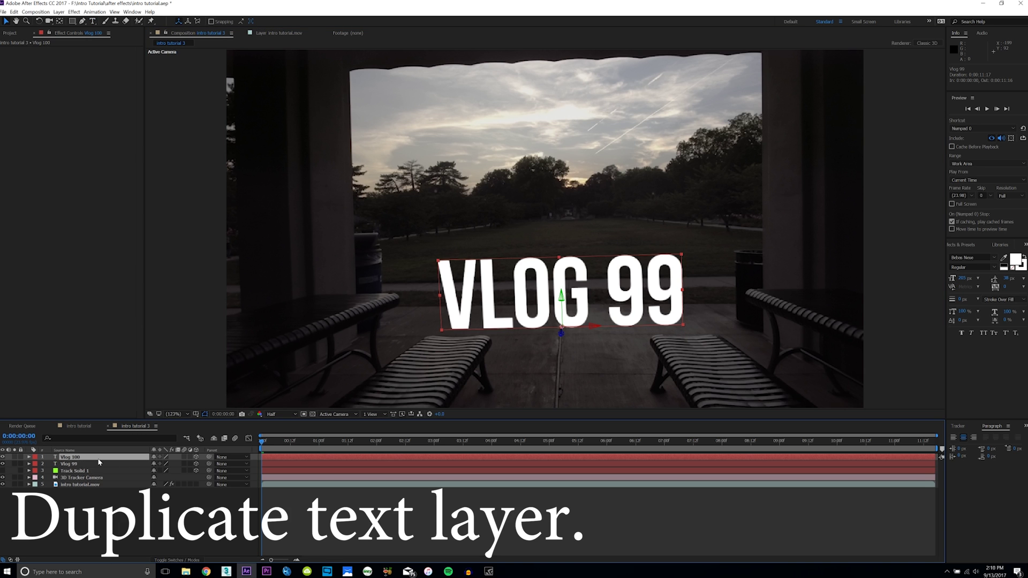
pyautogui.click(90, 464)
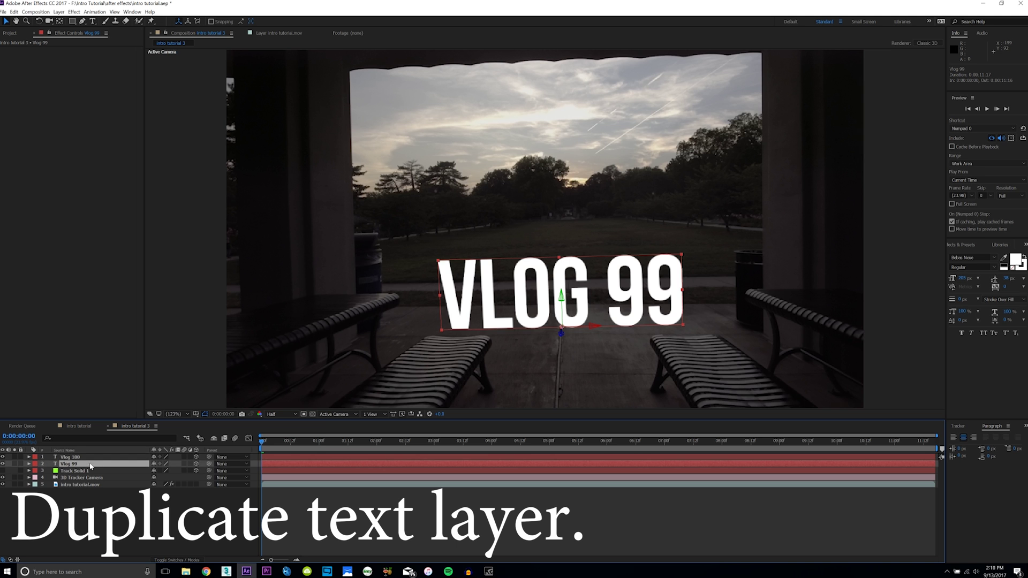
pyautogui.click(967, 245)
pyautogui.write('dr')
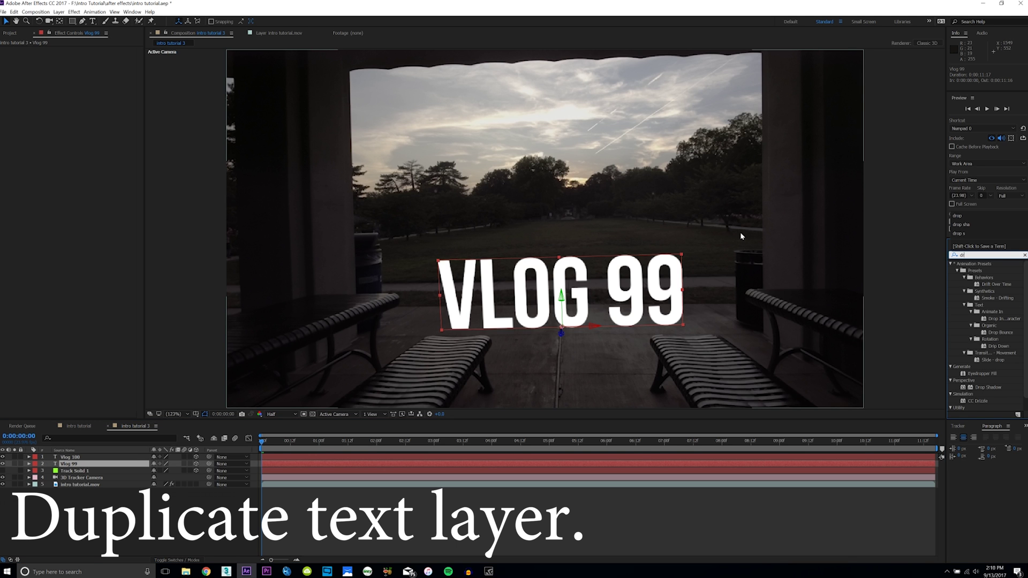
pyautogui.write('op')
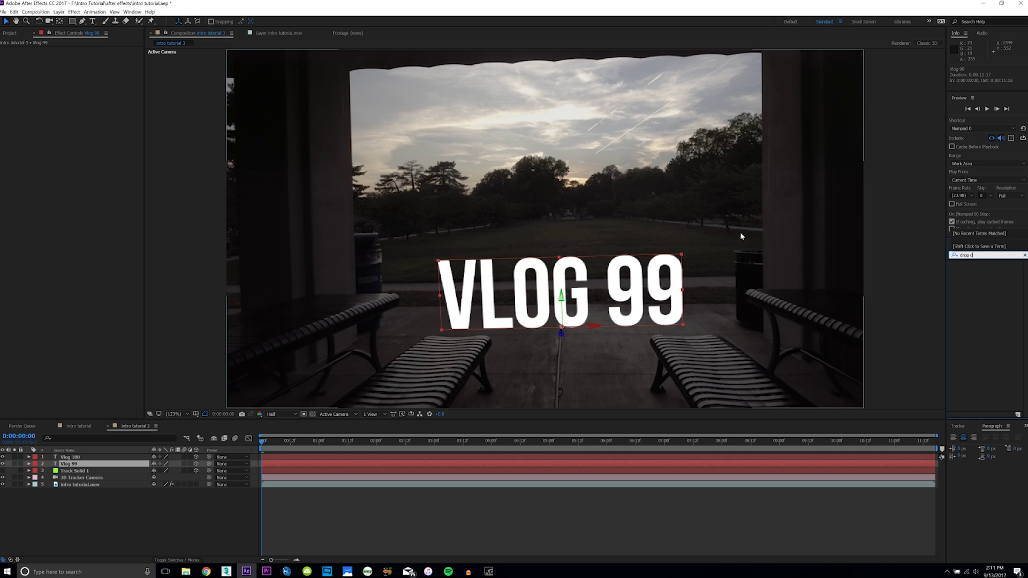
pyautogui.write(' sha')
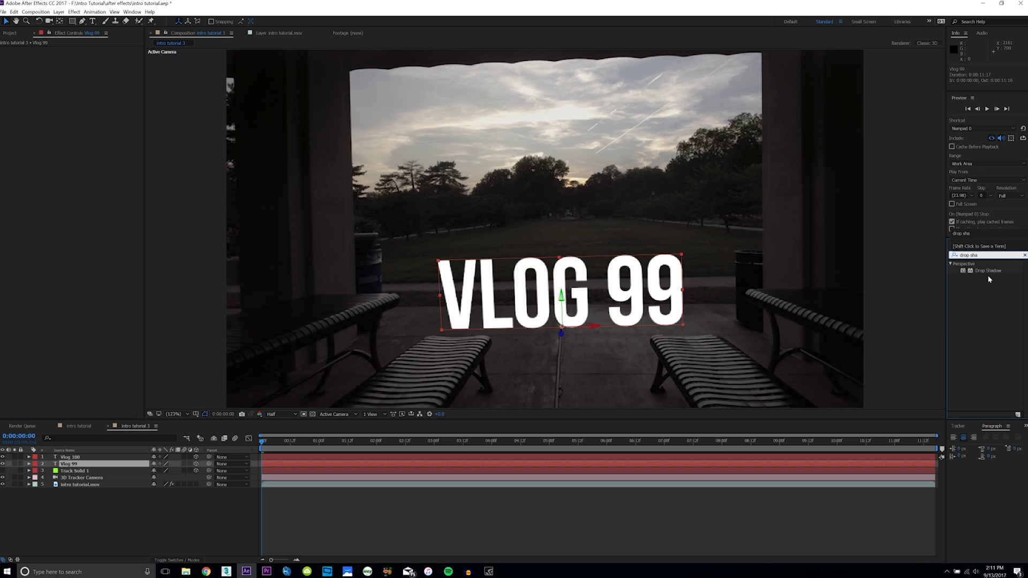
pyautogui.moveTo(989, 271); pyautogui.dragTo(118, 463)
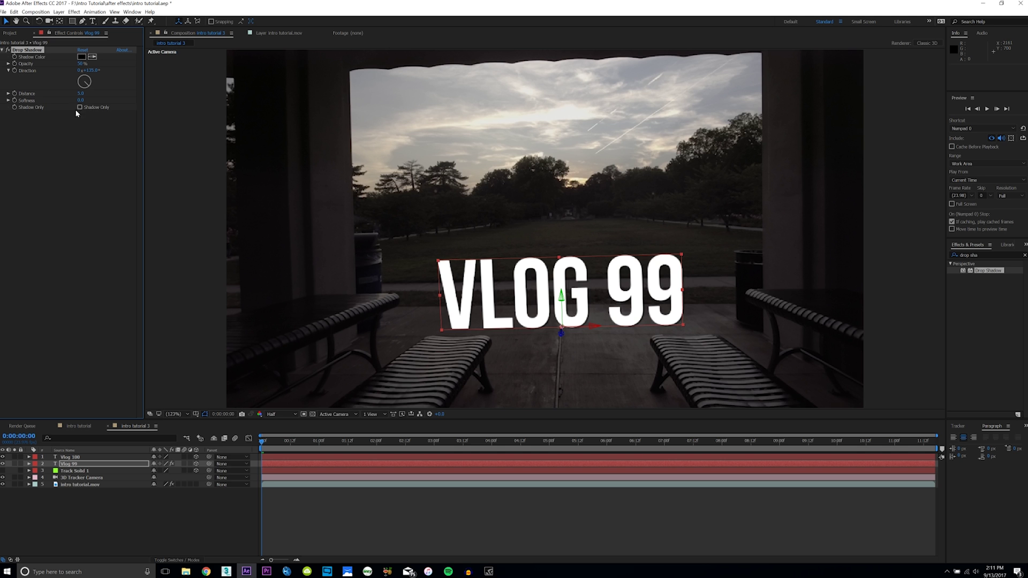
pyautogui.press('w')
pyautogui.moveTo(633, 343); pyautogui.dragTo(593, 293)
# Add Fast Box Blur to the shadow copy and start editing its blur radius
pyautogui.click(994, 255)
pyautogui.write('fast')
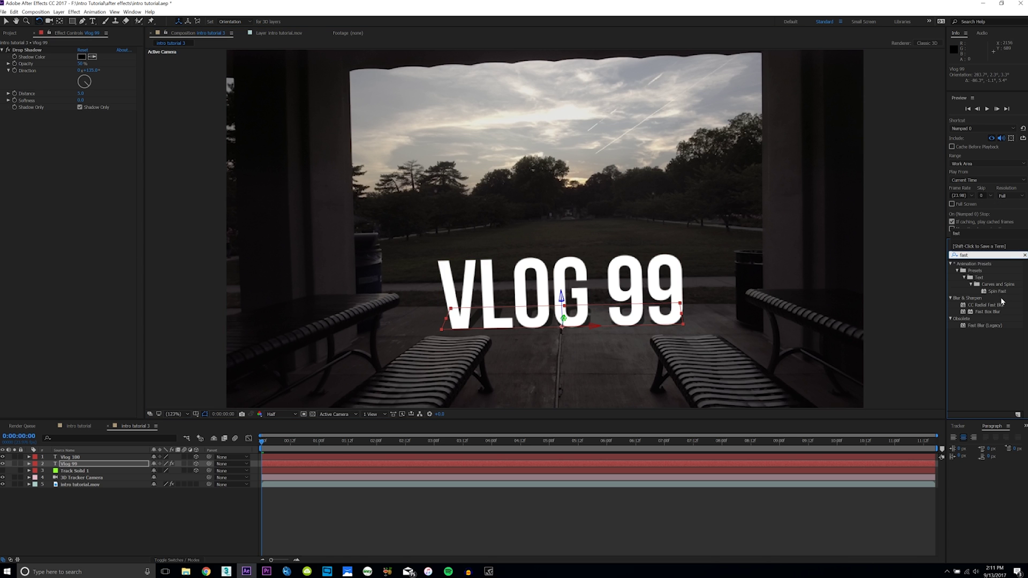
pyautogui.moveTo(990, 311); pyautogui.dragTo(53, 128)
pyautogui.click(85, 121)
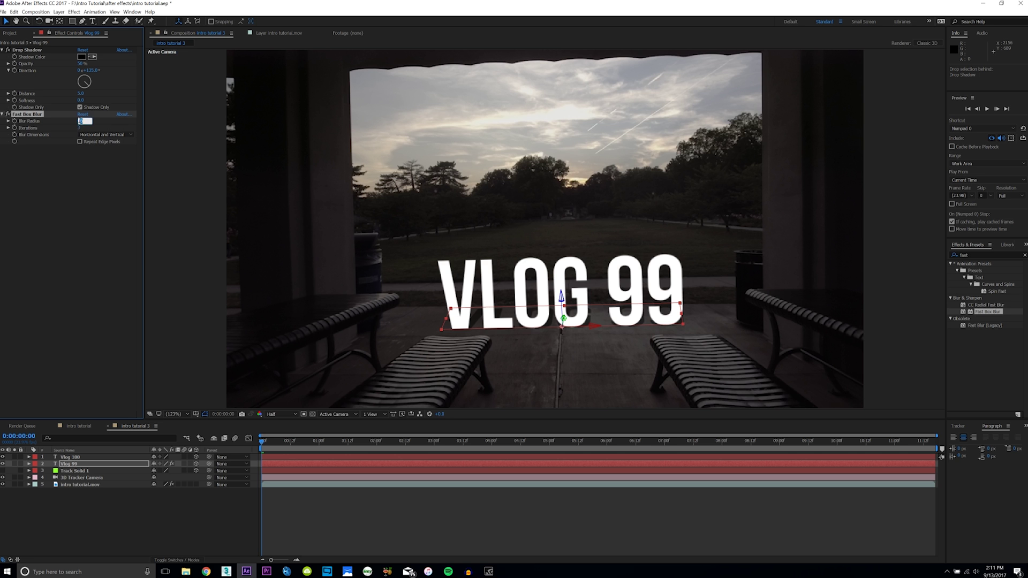
# Preview the shot, then set the shadow layer's Fast Box Blur radius to 2
pyautogui.click(475, 339)
pyautogui.press('space')
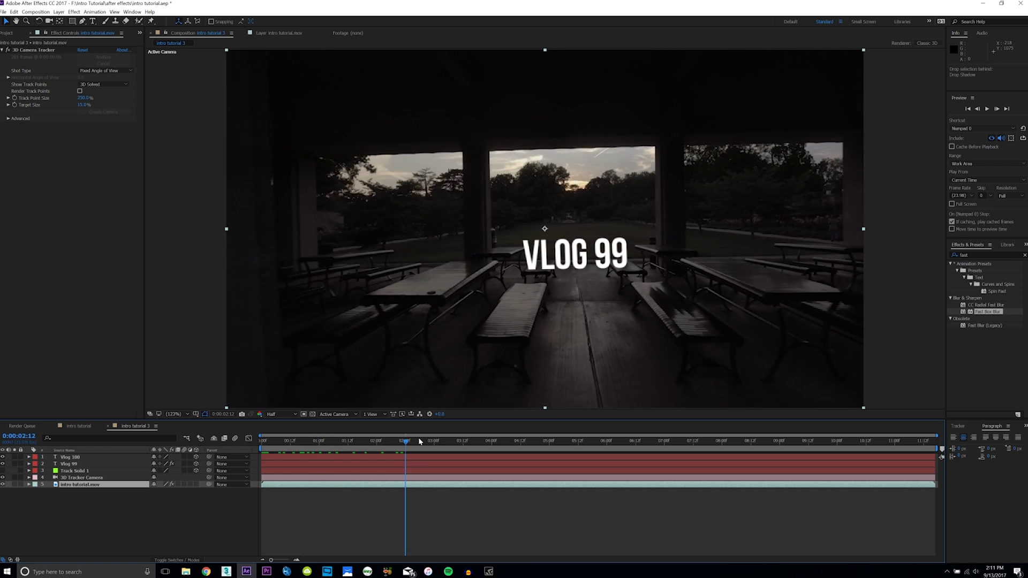
pyautogui.press('space')
pyautogui.moveTo(262, 440); pyautogui.dragTo(585, 441)
pyautogui.moveTo(481, 440); pyautogui.dragTo(237, 436)
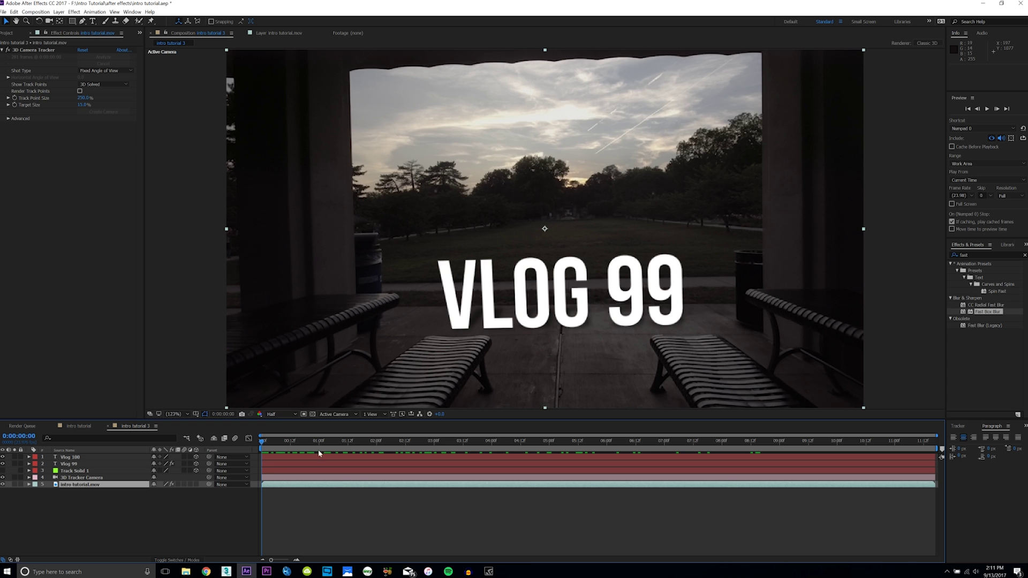
pyautogui.hotkey('ctrl', 'Up')
pyautogui.hotkey('ctrl', 'Up')
pyautogui.hotkey('ctrl', 'Up')
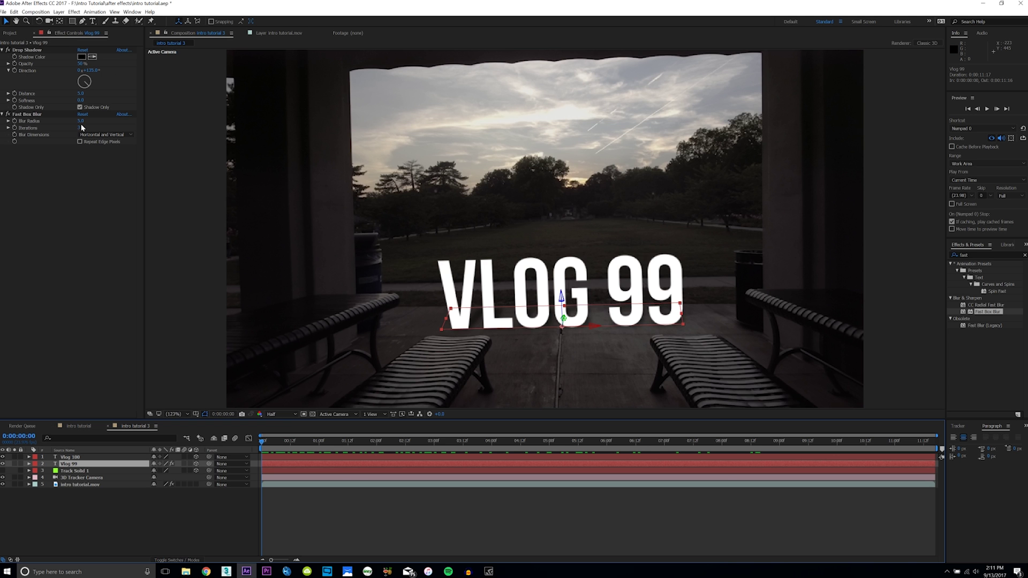
pyautogui.write('2')
pyautogui.press('Return')
# Raise the main VLOG 99 text above its shadow, nudge the shadow up, and show Track Solid 1
pyautogui.click(153, 522)
pyautogui.click(499, 288)
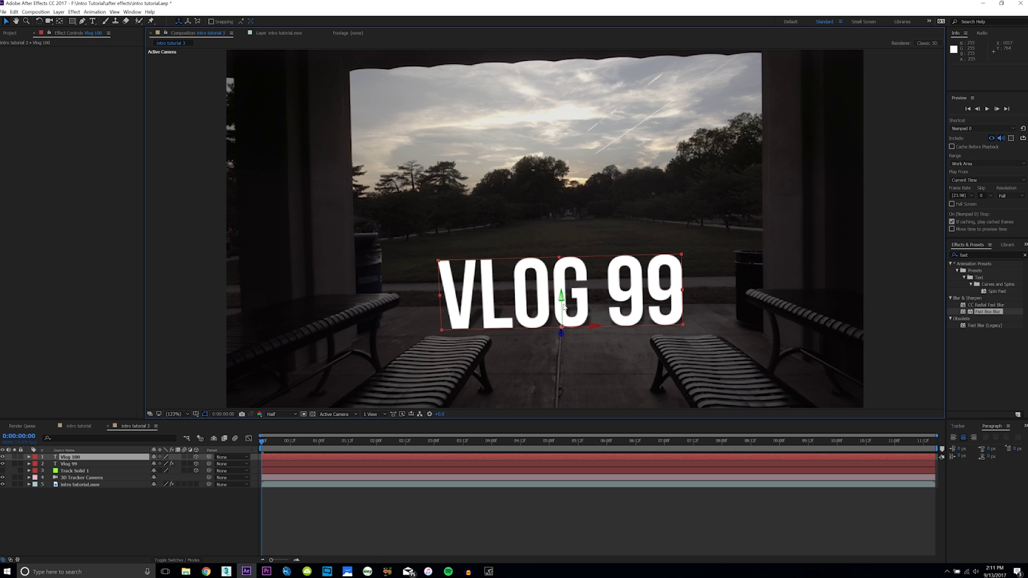
pyautogui.moveTo(561, 302); pyautogui.dragTo(561, 249)
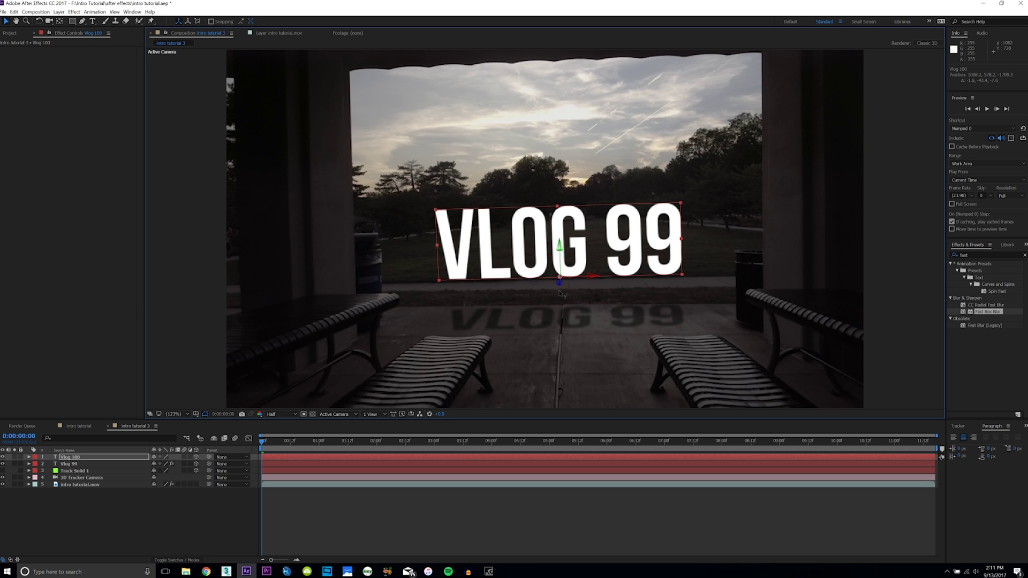
pyautogui.click(562, 317)
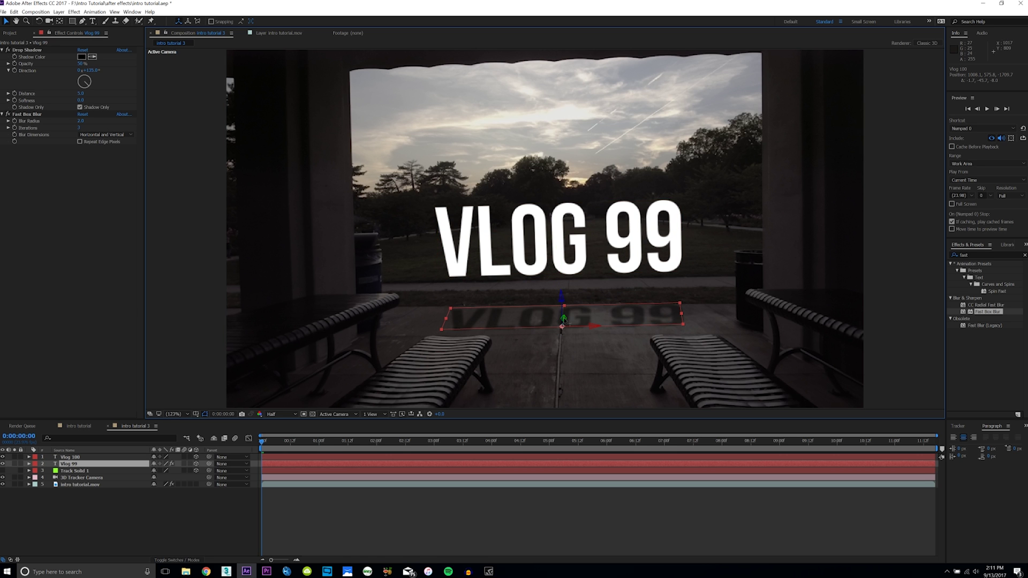
pyautogui.moveTo(563, 320); pyautogui.dragTo(564, 315)
pyautogui.click(545, 259)
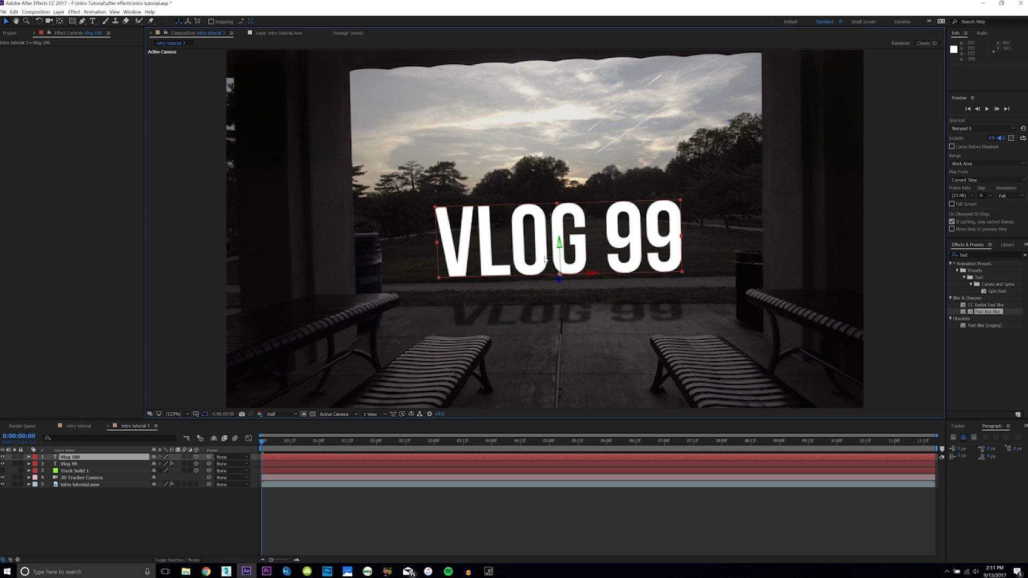
pyautogui.click(3, 471)
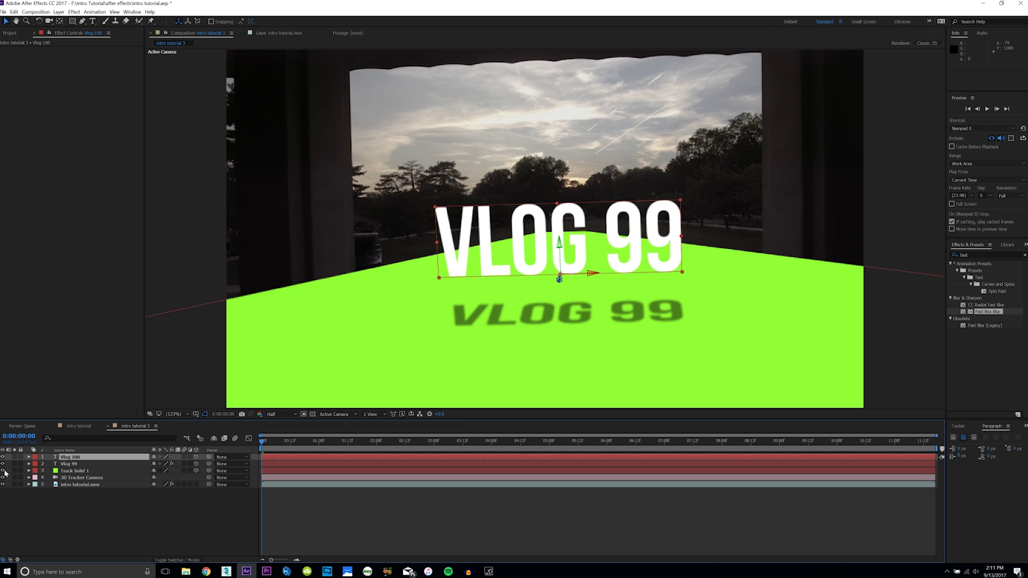
# Hide the green tracking solid and lift the main VLOG 99 text slightly higher
pyautogui.click(3, 471)
pyautogui.press('space')
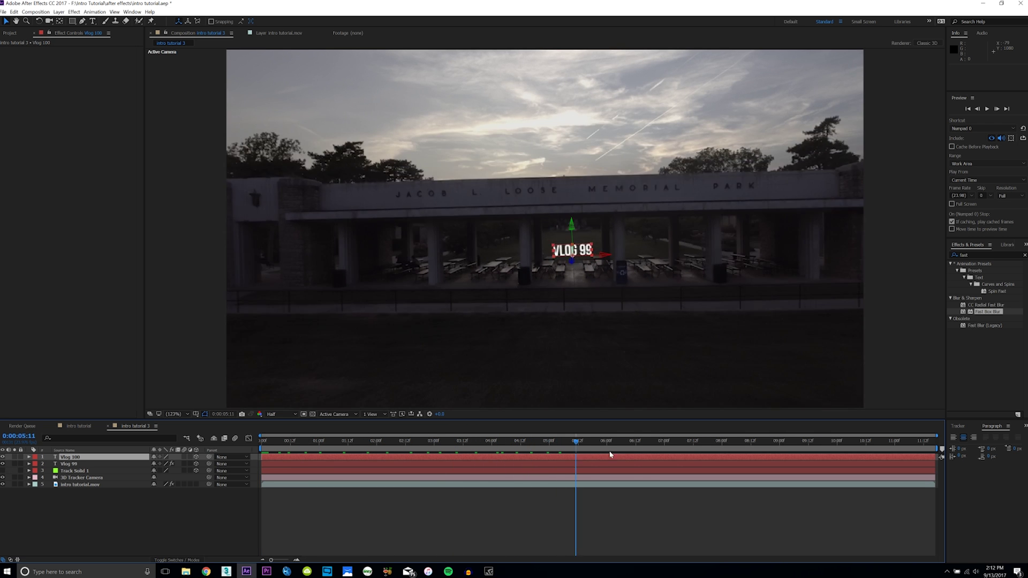
pyautogui.moveTo(687, 461); pyautogui.dragTo(263, 463)
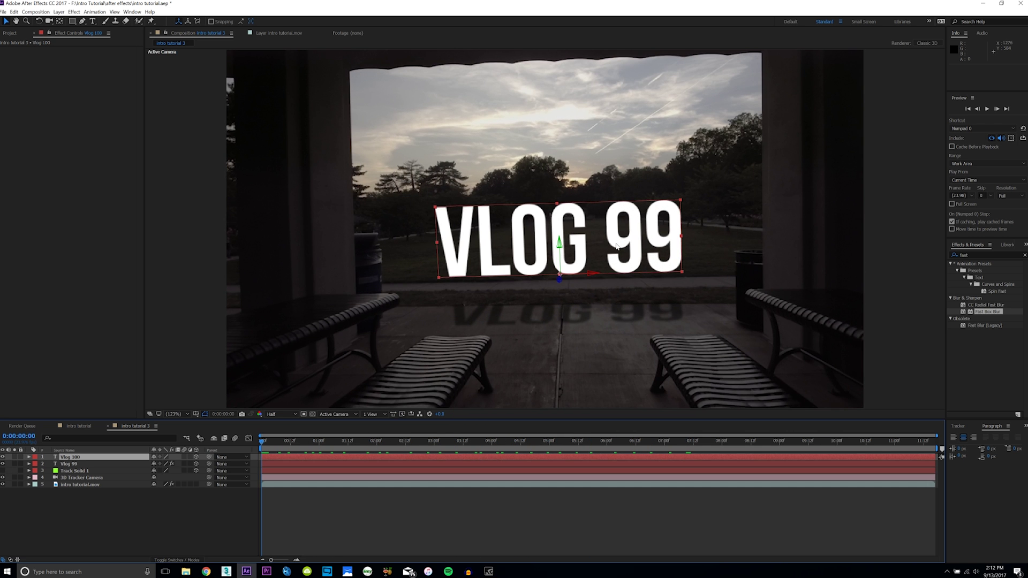
pyautogui.moveTo(560, 257); pyautogui.dragTo(566, 255)
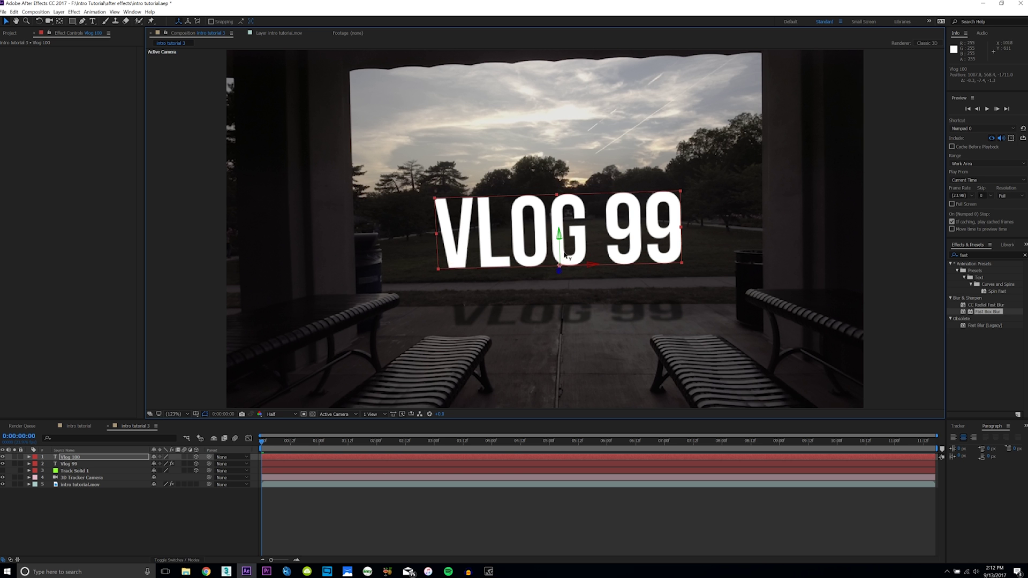
# Preview the shot, park at 0:00:04:07, and show the camera tracker's track points
pyautogui.click(538, 320)
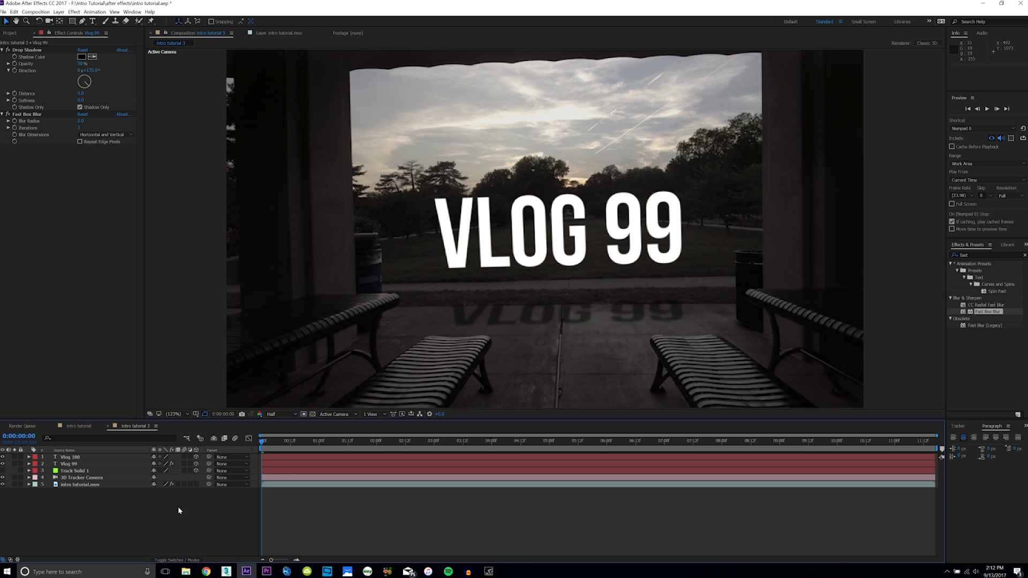
pyautogui.press('space')
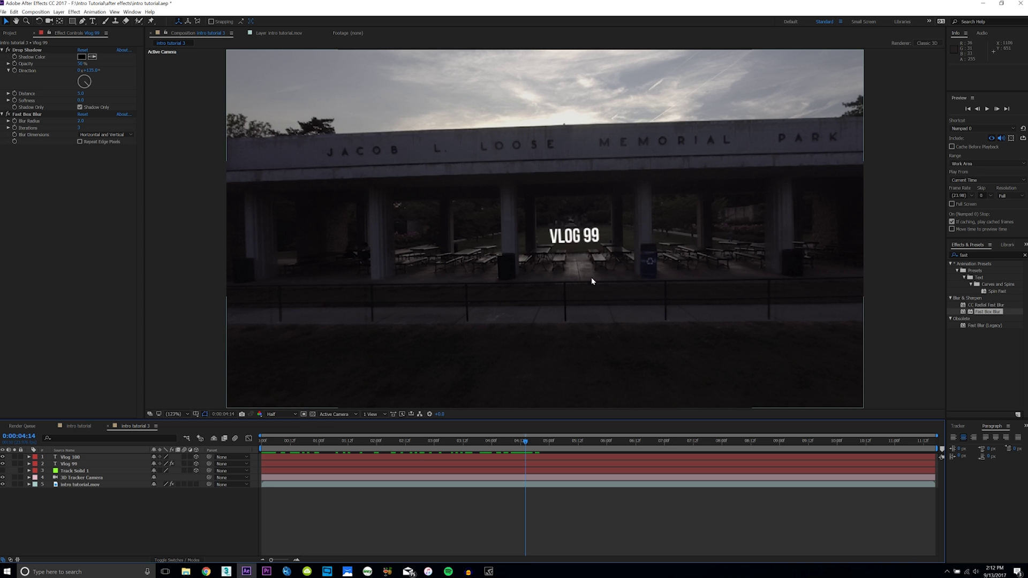
pyautogui.moveTo(525, 445); pyautogui.dragTo(508, 445)
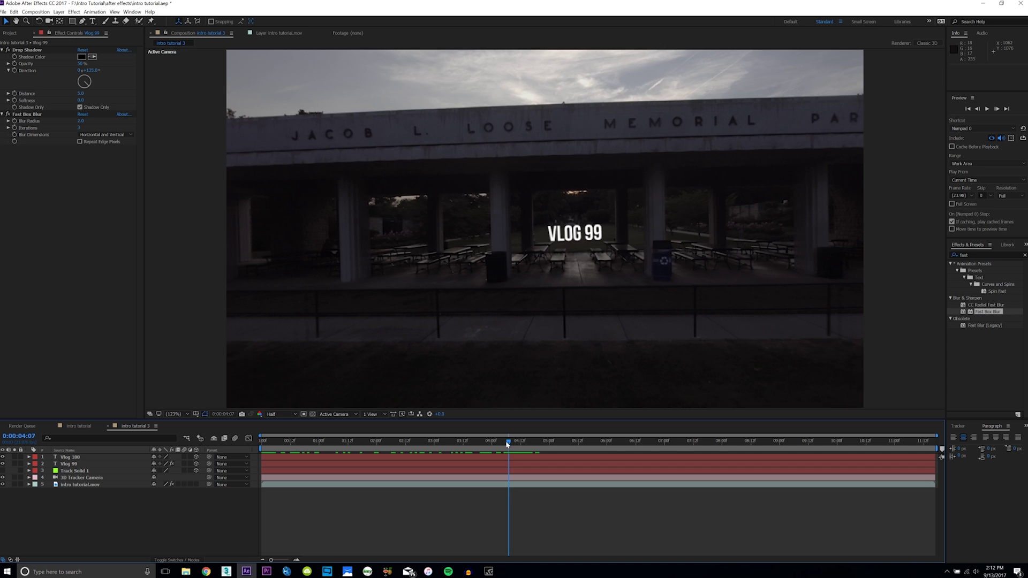
pyautogui.click(81, 485)
pyautogui.click(39, 50)
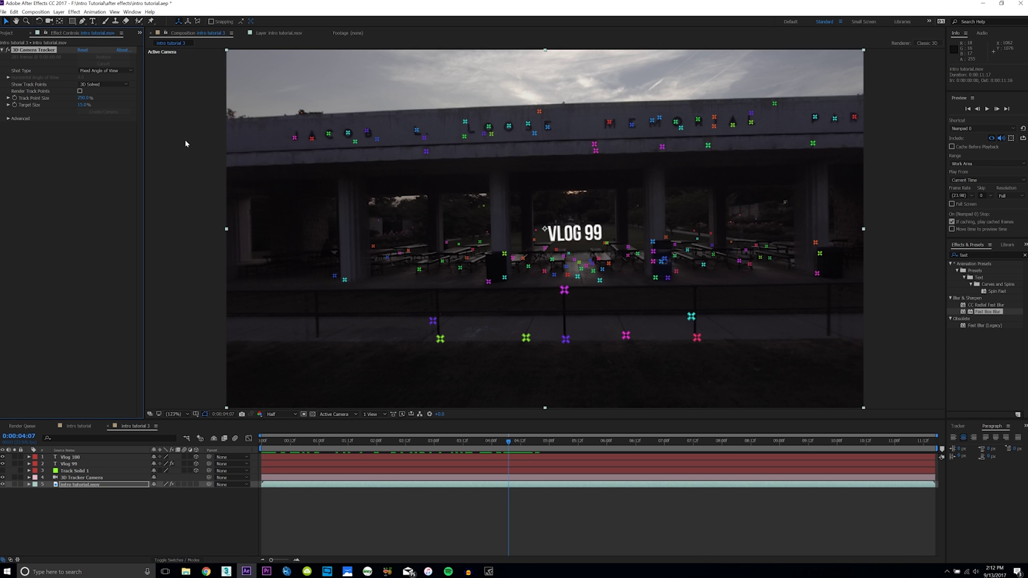
# Create Track Null 1 at a track point on the building's roof sign
pyautogui.rightClick(548, 128)
pyautogui.click(584, 152)
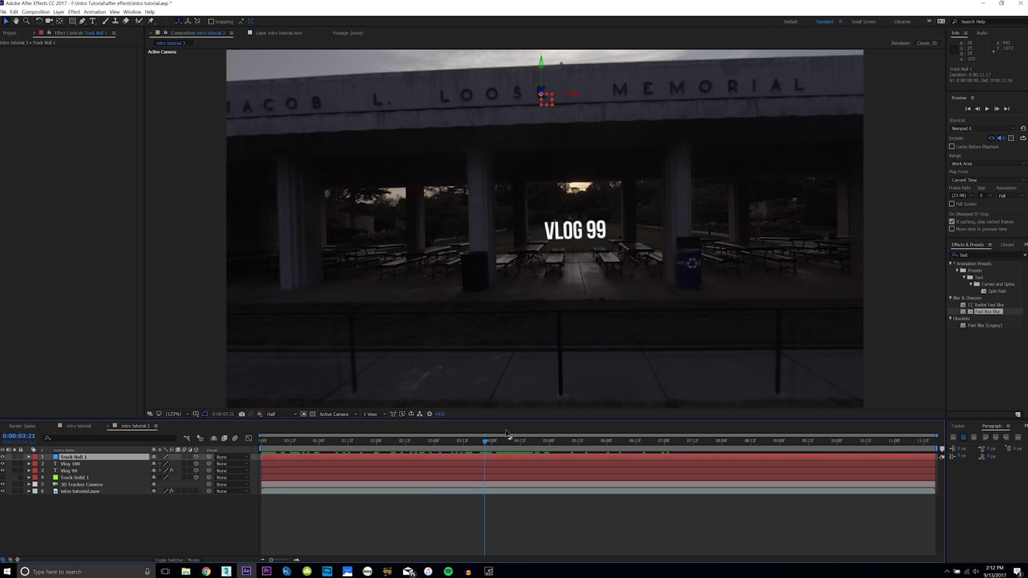
pyautogui.moveTo(488, 446)
pyautogui.mouseDown()
pyautogui.moveTo(592, 447)
pyautogui.moveTo(508, 447)
pyautogui.mouseUp()
# Duplicate Vlog 100 as Vlog 101 and inspect Track Null 1's Transform Position
pyautogui.click(74, 464)
pyautogui.hotkey('ctrl', 'd')
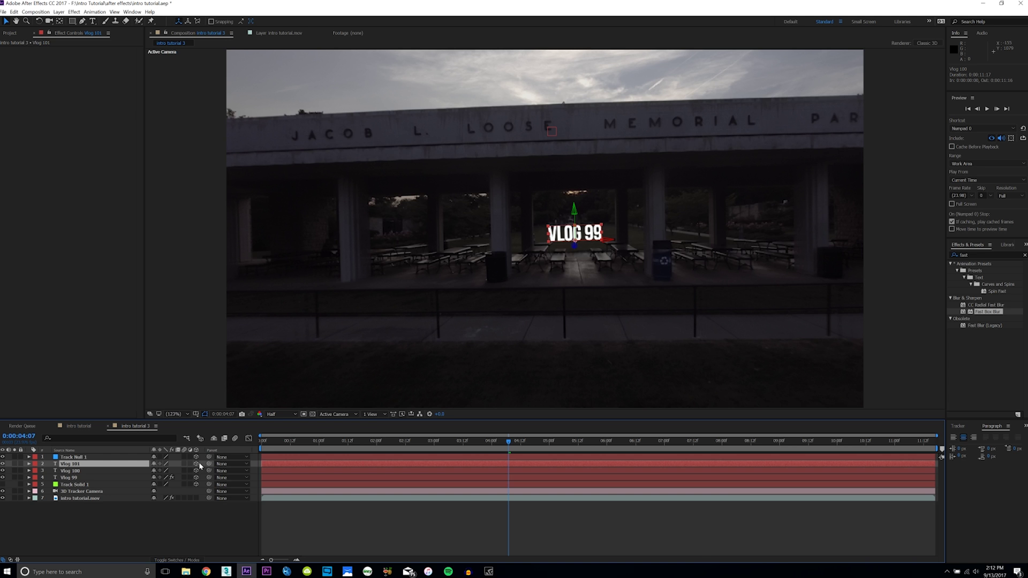
pyautogui.click(28, 457)
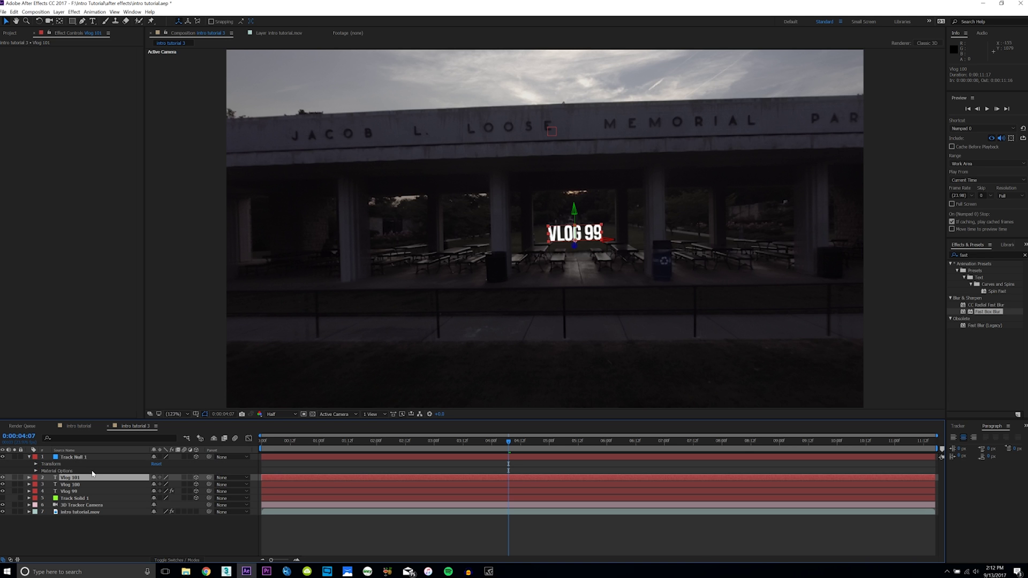
pyautogui.click(36, 464)
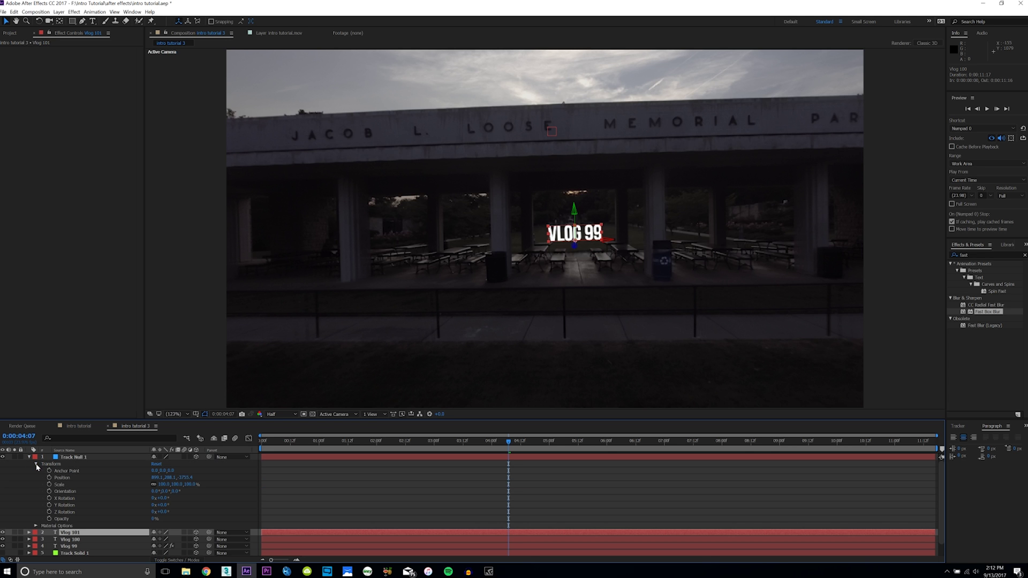
pyautogui.click(62, 478)
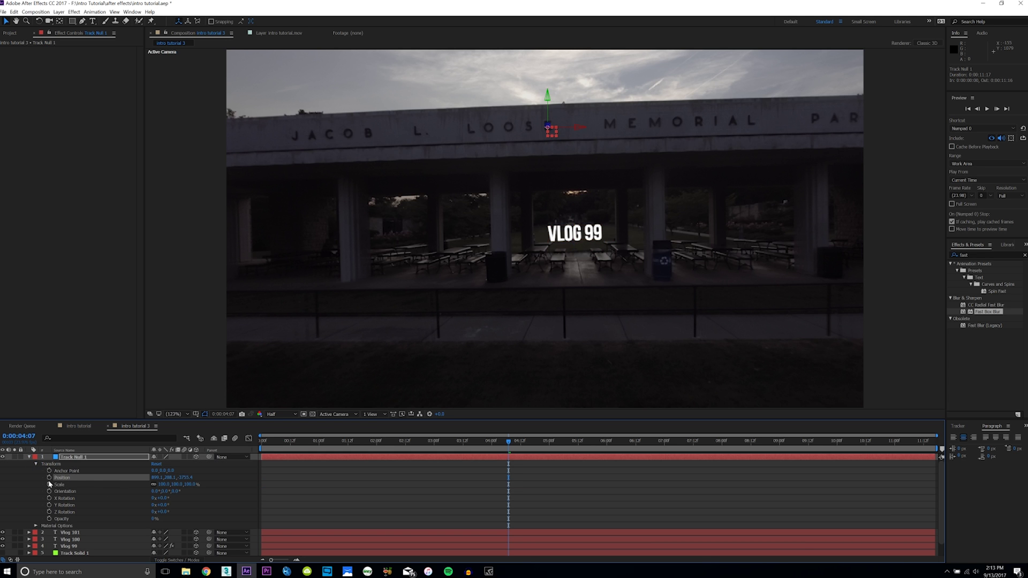
pyautogui.click(28, 457)
# Place Vlog 101 at the tracked roof position and retype it as 'A Colin Ross Production'
pyautogui.click(76, 464)
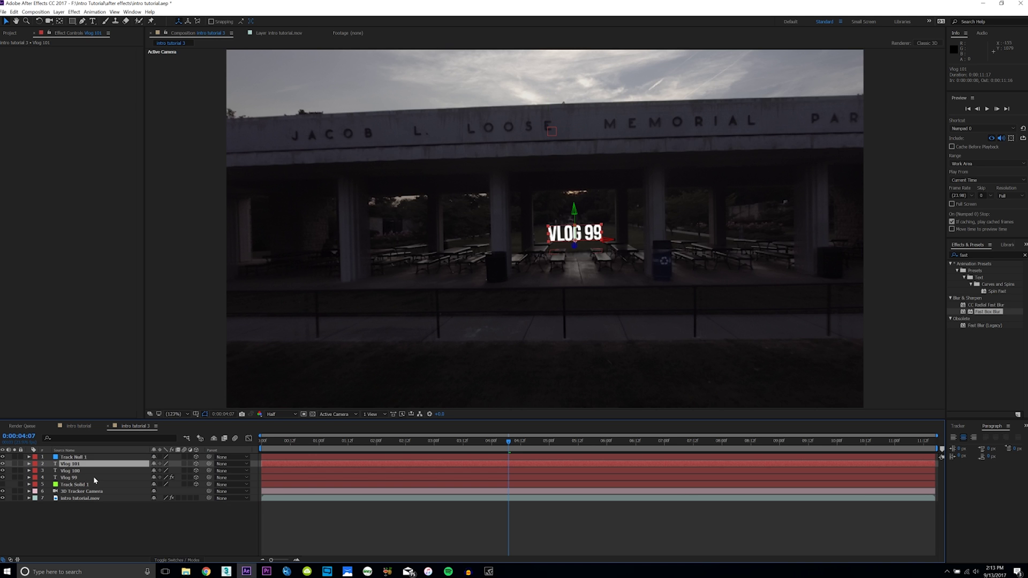
pyautogui.press('Return')
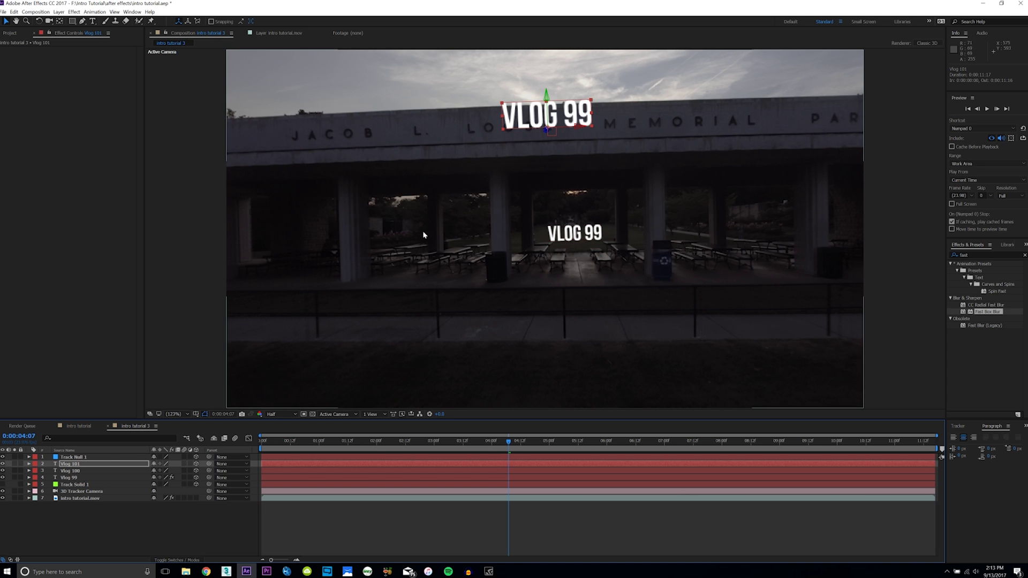
pyautogui.moveTo(549, 131); pyautogui.dragTo(524, 161)
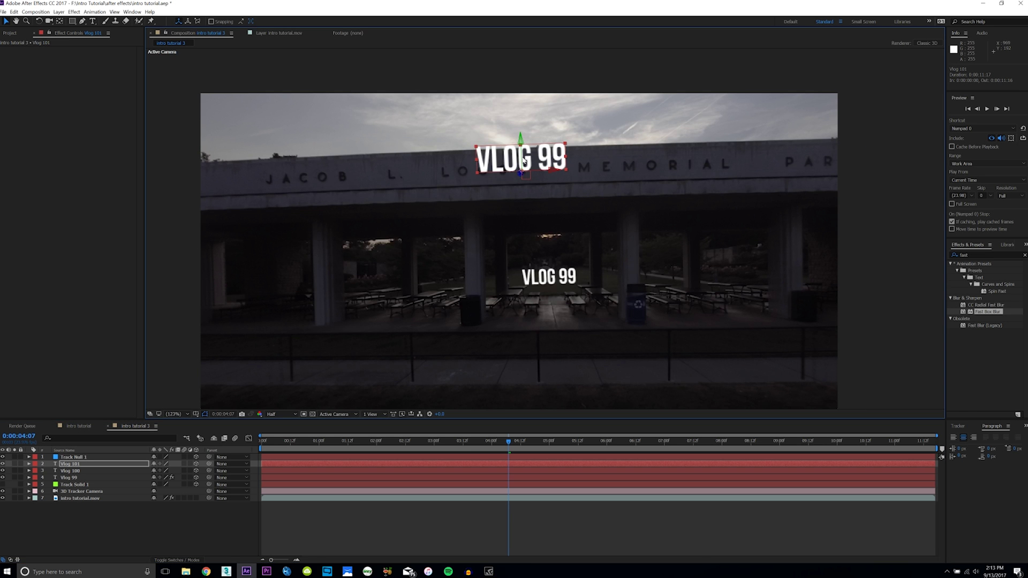
pyautogui.doubleClick(540, 164)
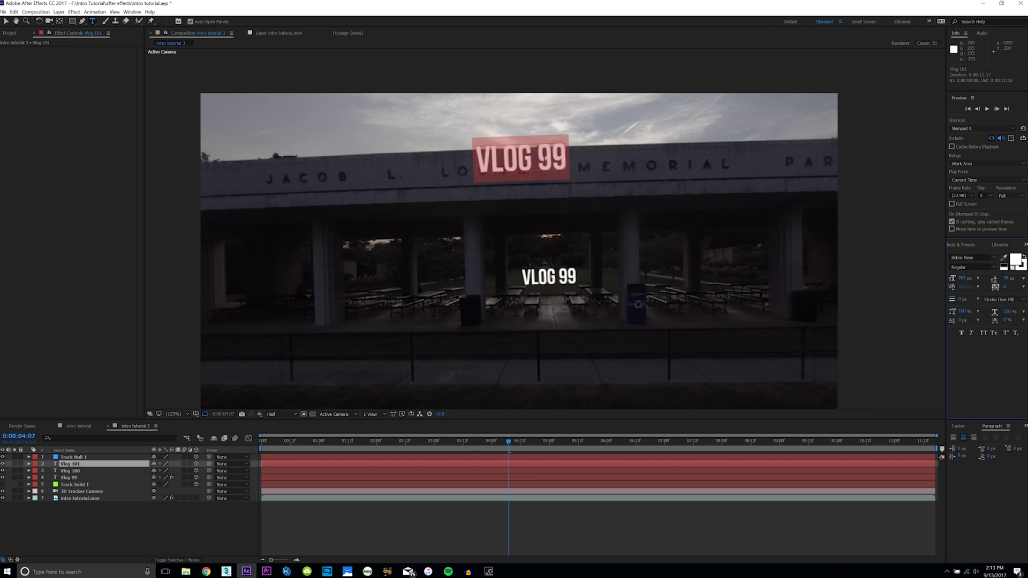
pyautogui.write('A Colin Ros')
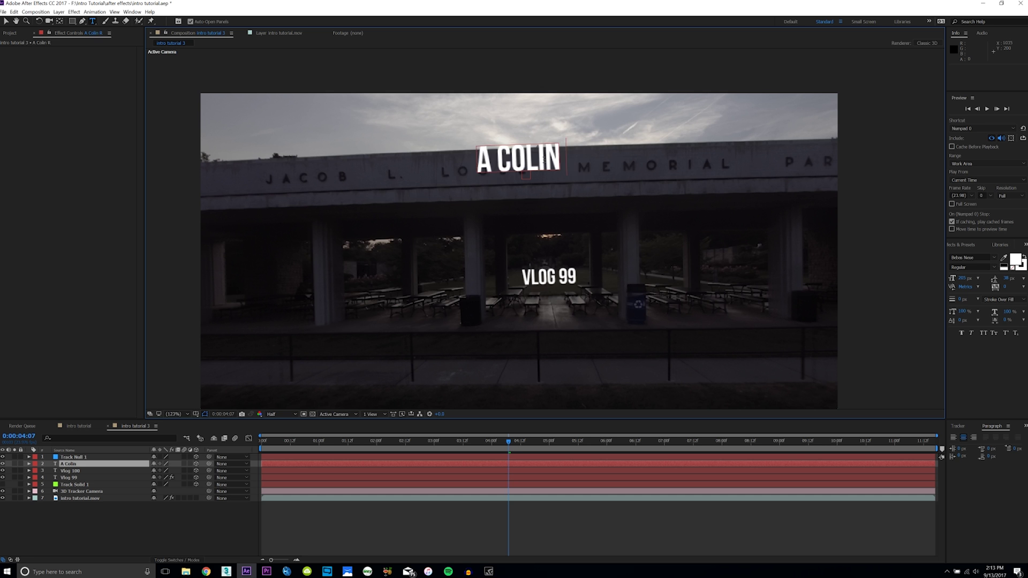
pyautogui.write('s Production')
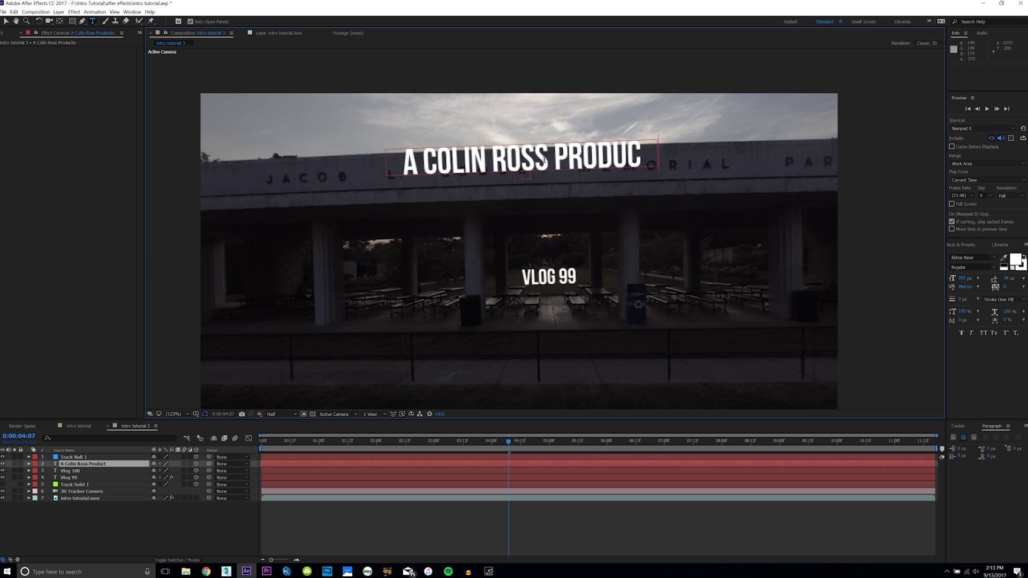
pyautogui.press('Escape')
# Position the production title on the pavilion roof and preview it tracking with the footage
pyautogui.moveTo(521, 154); pyautogui.dragTo(498, 172)
pyautogui.moveTo(515, 450); pyautogui.dragTo(672, 458)
pyautogui.hotkey('ctrl', 'z')
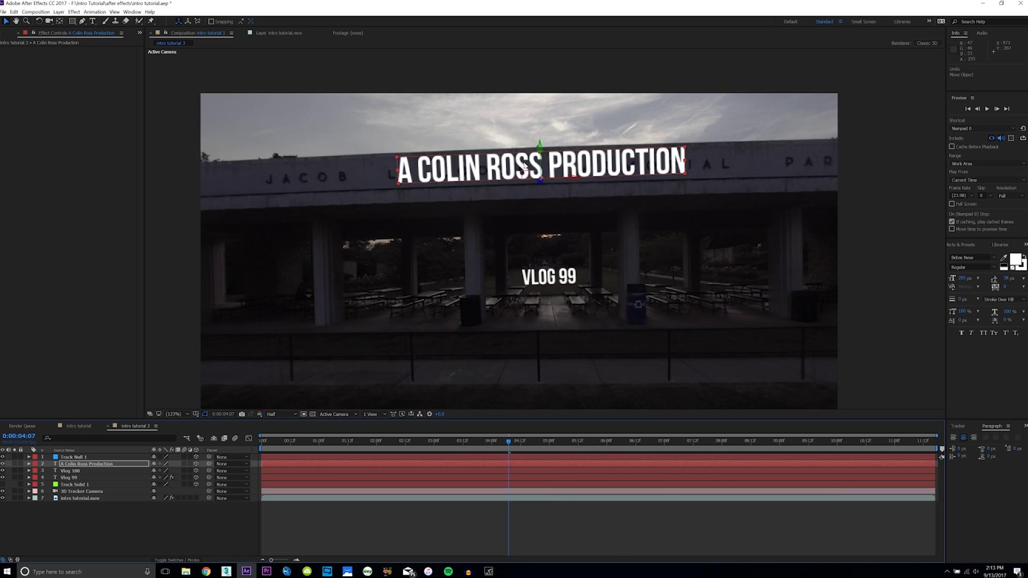
pyautogui.moveTo(541, 162); pyautogui.dragTo(542, 163)
pyautogui.moveTo(509, 441)
pyautogui.mouseDown()
pyautogui.moveTo(385, 442)
pyautogui.moveTo(523, 441)
pyautogui.mouseUp()
pyautogui.press('space')
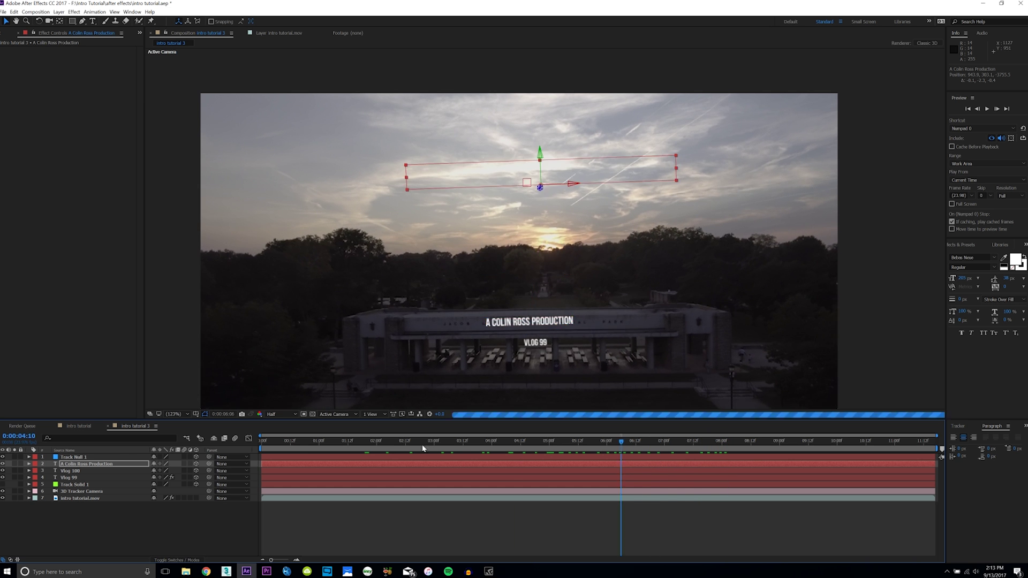
pyautogui.press('space')
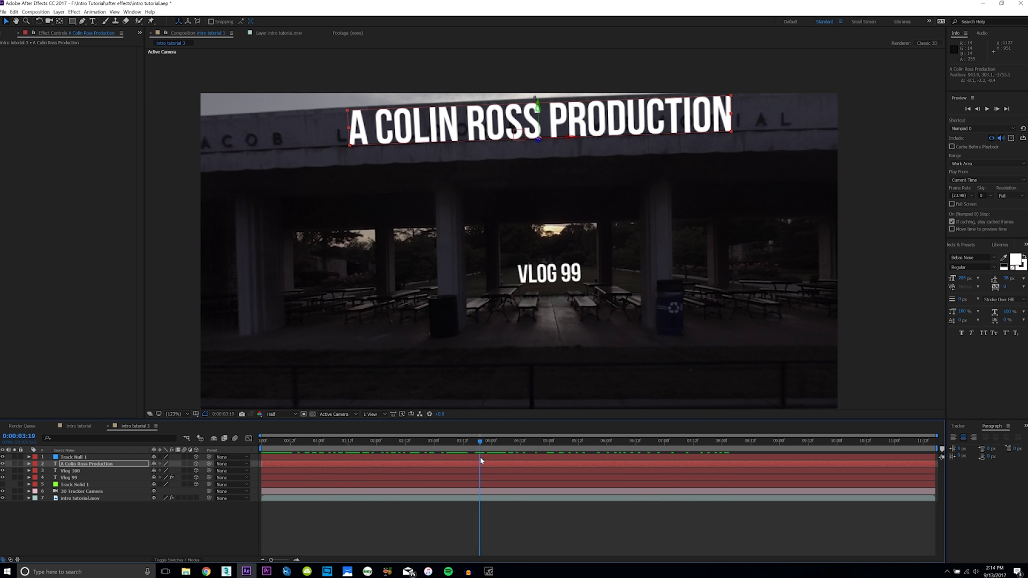
# Switch to a 2 Views - Horizontal layout with the left view set to Top
pyautogui.click(381, 414)
pyautogui.click(393, 433)
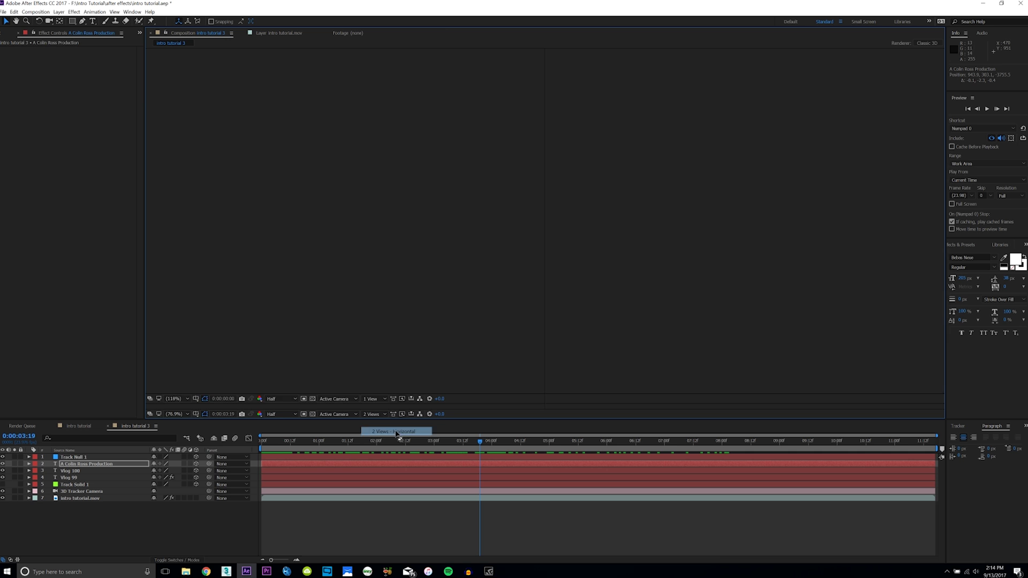
pyautogui.click(371, 414)
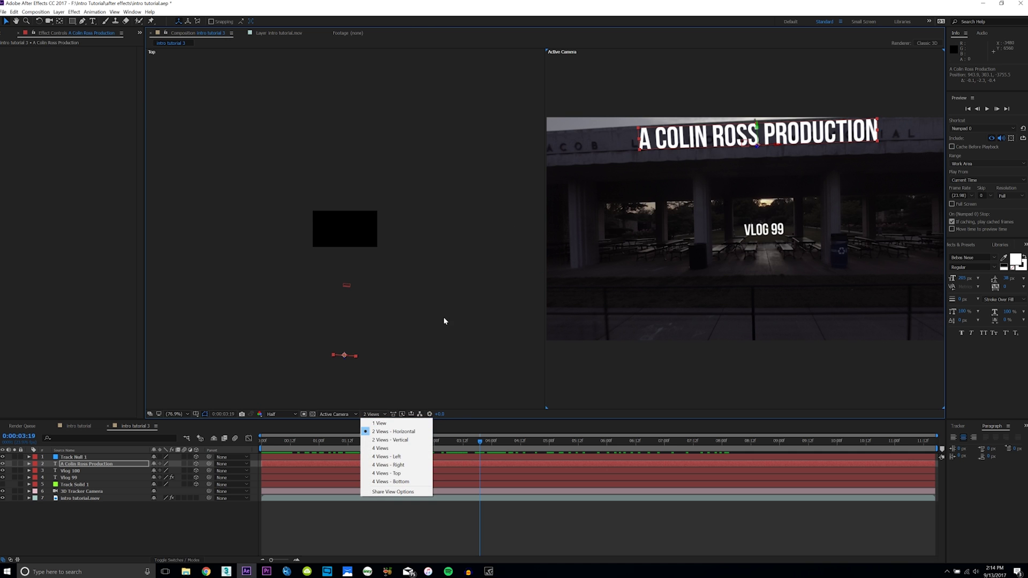
pyautogui.click(334, 289)
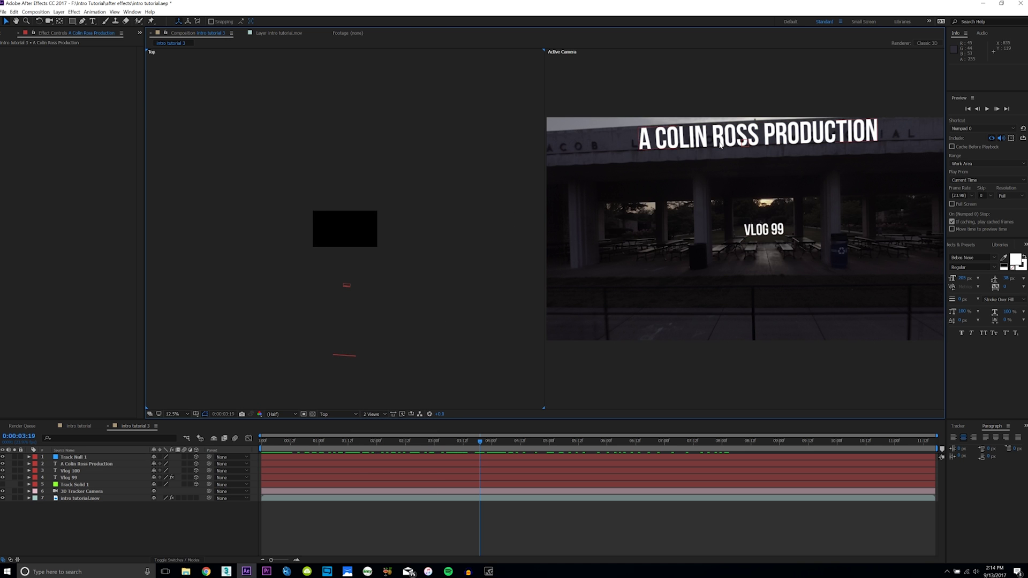
# Select the three title layers and 3D Tracker Camera, zoom out, and preview from about one second
pyautogui.click(86, 464)
pyautogui.keyDown('shift'); pyautogui.click(81, 478); pyautogui.keyUp('shift')
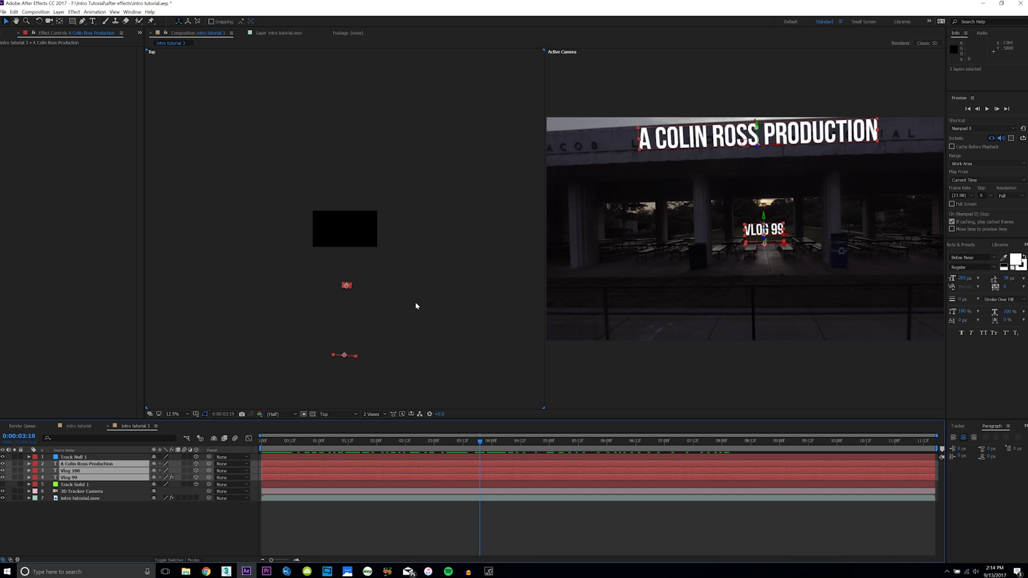
pyautogui.keyDown('ctrl'); pyautogui.click(88, 492); pyautogui.keyUp('ctrl')
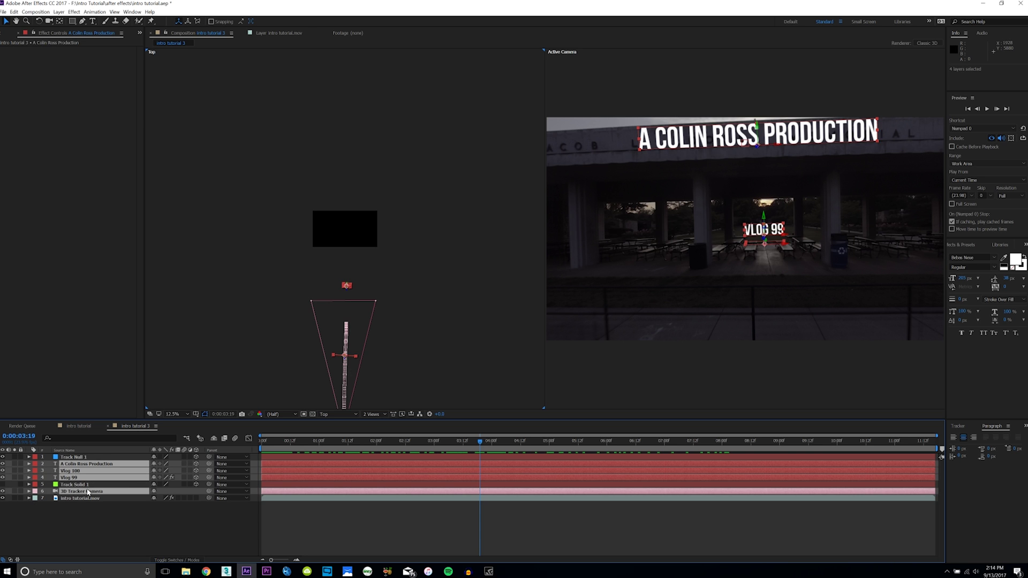
pyautogui.scroll(-2, 391, 276)
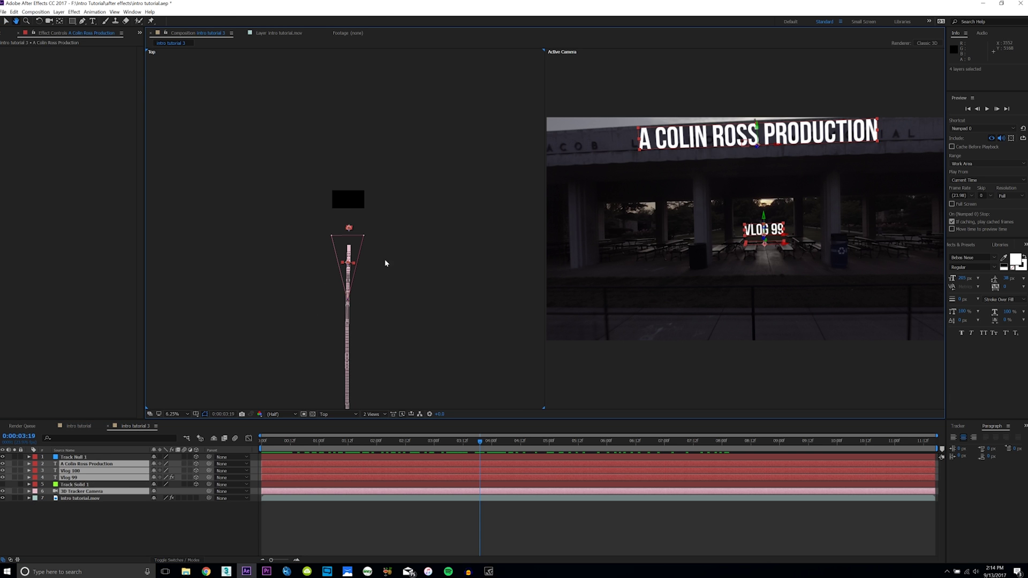
pyautogui.press('v')
pyautogui.moveTo(484, 460); pyautogui.dragTo(330, 449)
pyautogui.press('space')
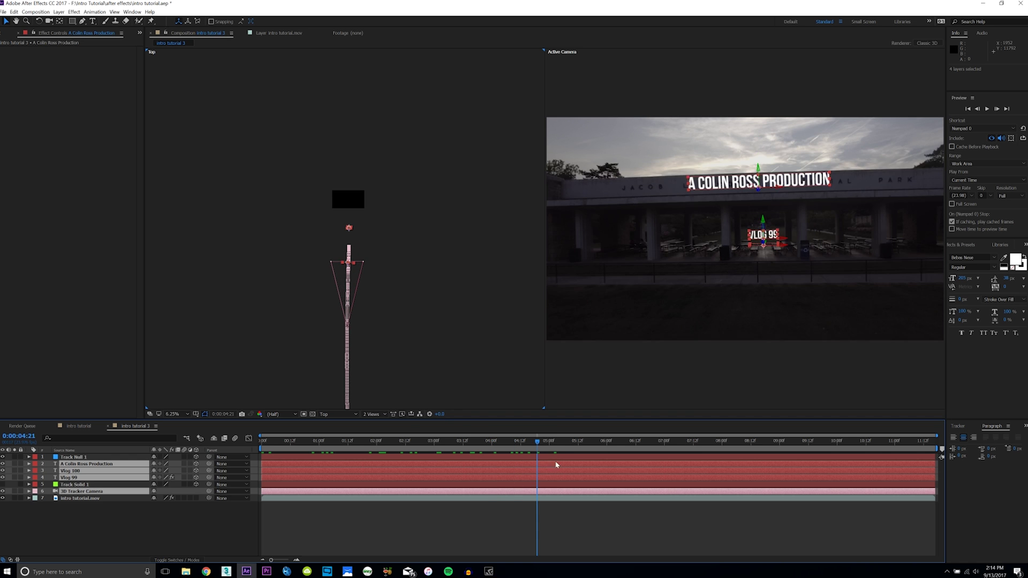
pyautogui.click(376, 414)
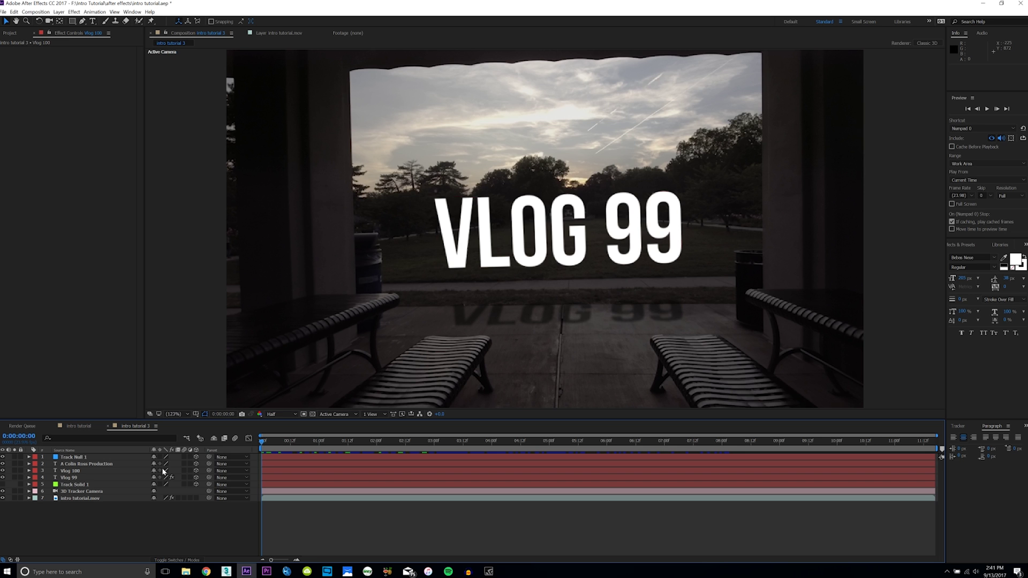
# Hide the Vlog 99 shadow copy, select Vlog 100, and split the viewer into Top and camera views
pyautogui.click(69, 470)
pyautogui.click(69, 477)
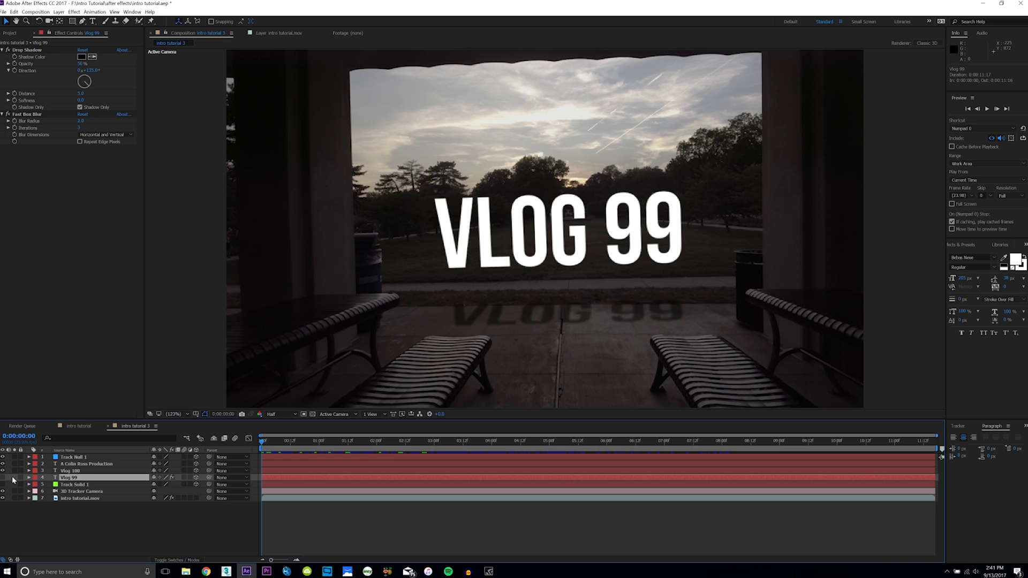
pyautogui.click(3, 477)
pyautogui.click(70, 471)
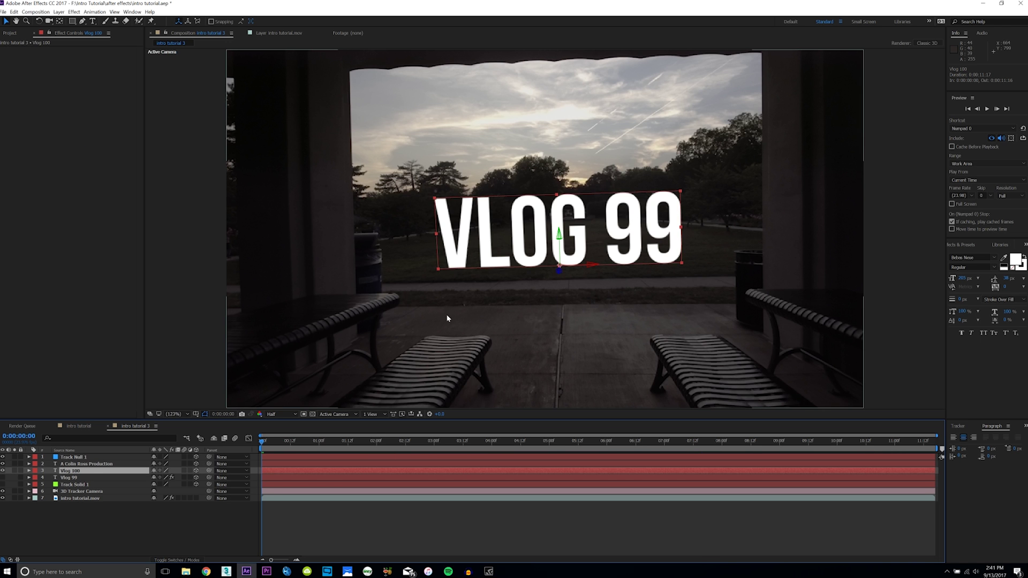
pyautogui.click(377, 416)
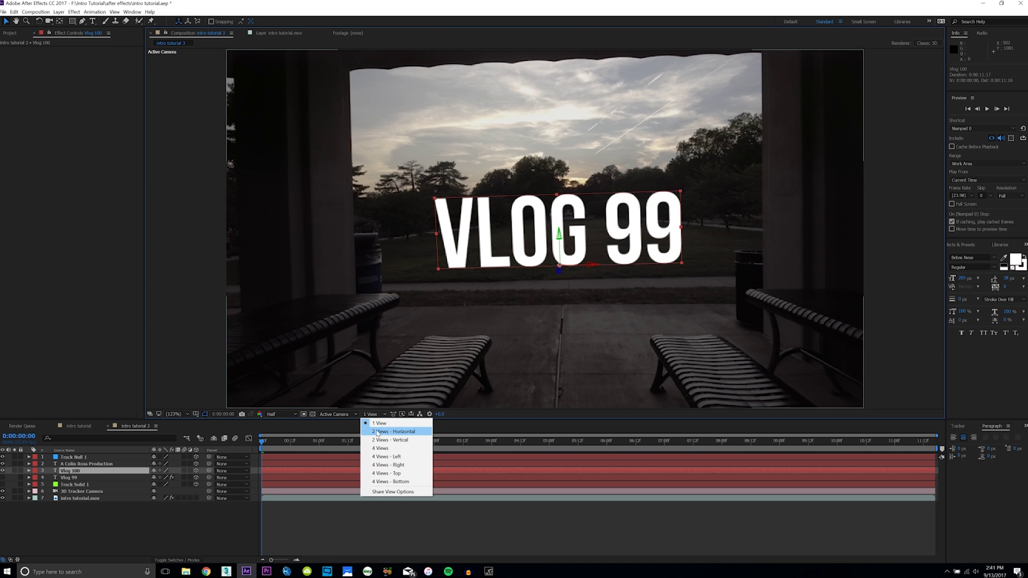
pyautogui.click(379, 435)
# Drag Vlog 100 onto the camera path in Top view and raise it into frame centre
pyautogui.scroll(-4, 389, 252)
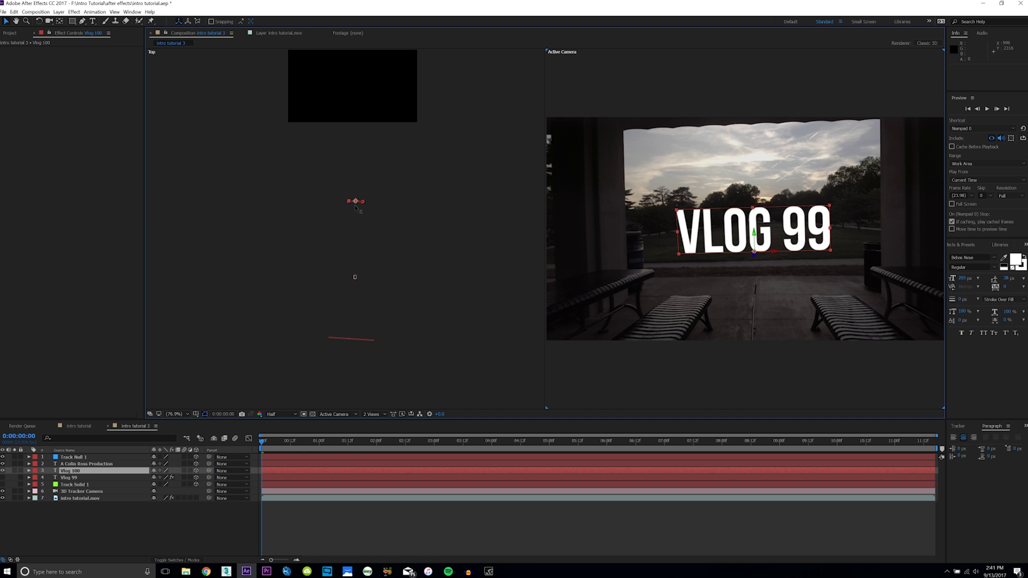
pyautogui.moveTo(356, 207); pyautogui.dragTo(359, 214)
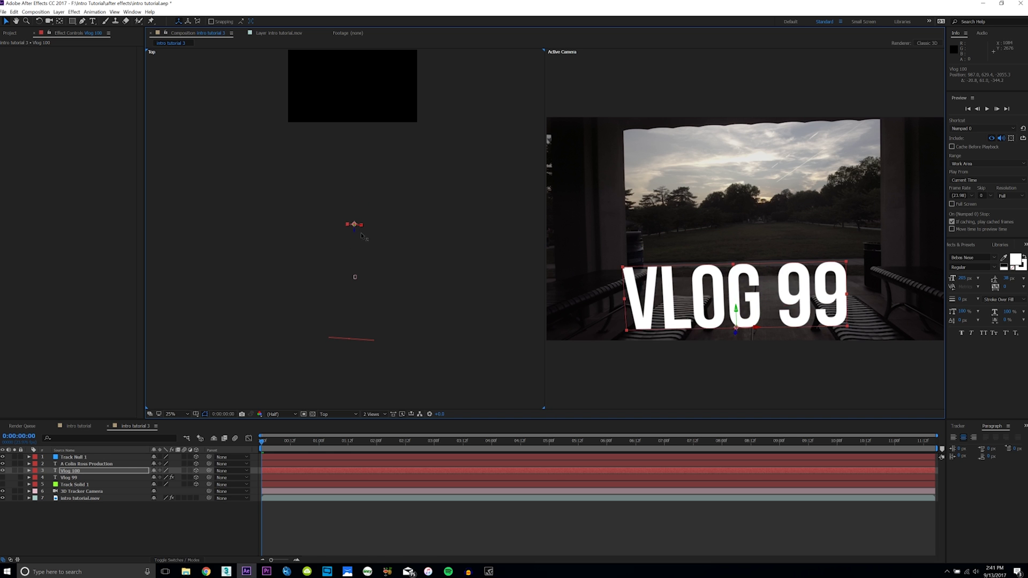
pyautogui.moveTo(362, 236); pyautogui.dragTo(365, 261)
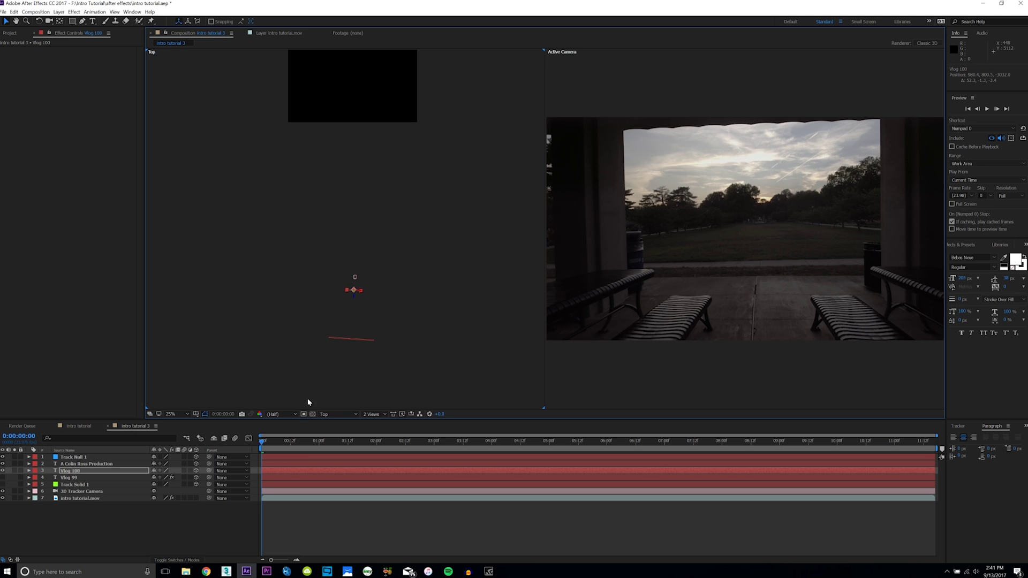
pyautogui.moveTo(267, 448); pyautogui.dragTo(394, 468)
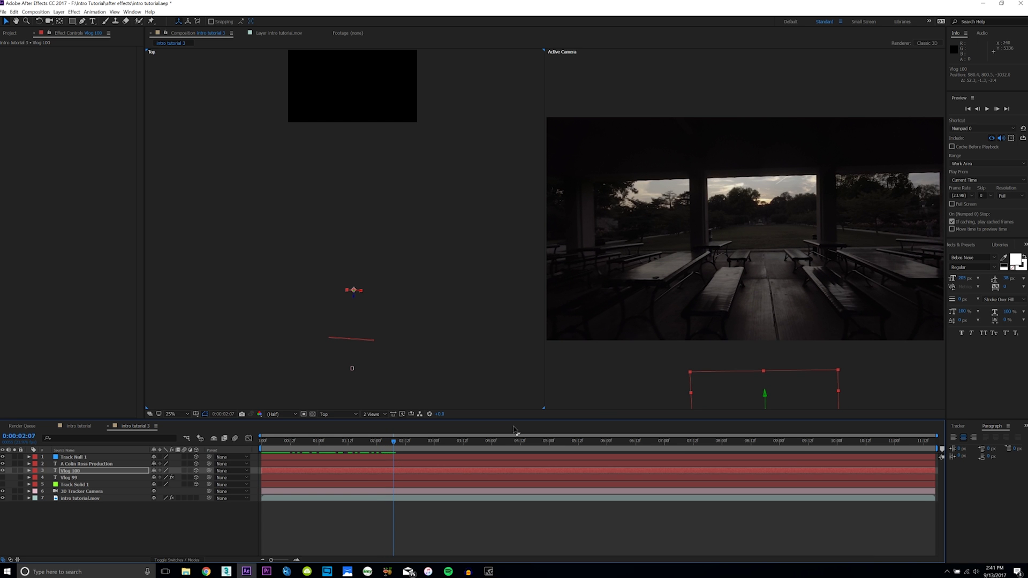
pyautogui.moveTo(766, 401); pyautogui.dragTo(770, 355)
pyautogui.moveTo(392, 446); pyautogui.dragTo(321, 452)
# At 0:00:01:01 shift Vlog 100 right, then preview the camera approaching VLOG 99
pyautogui.click(378, 332)
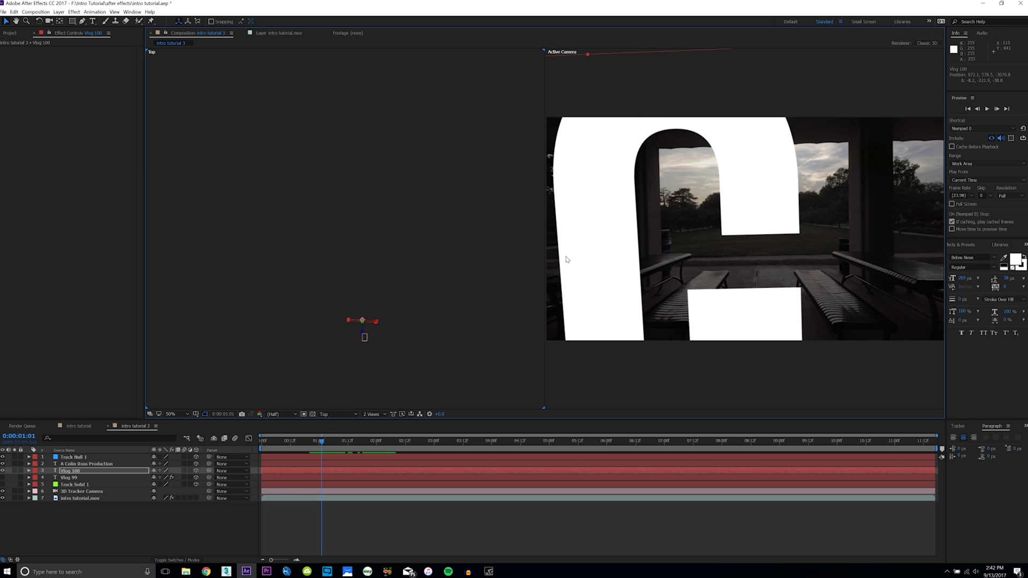
pyautogui.moveTo(373, 323); pyautogui.dragTo(383, 343)
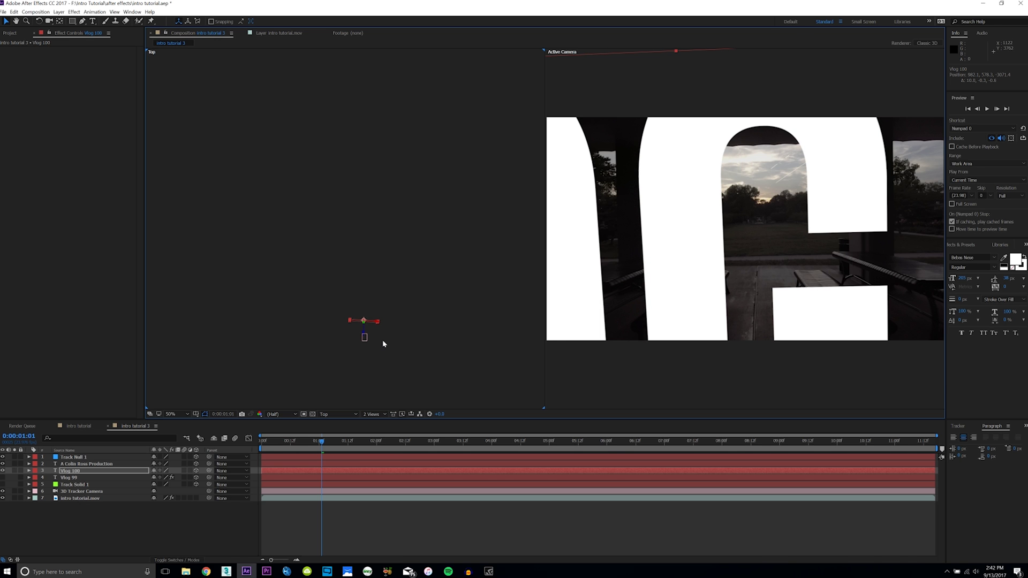
pyautogui.moveTo(323, 447); pyautogui.dragTo(366, 448)
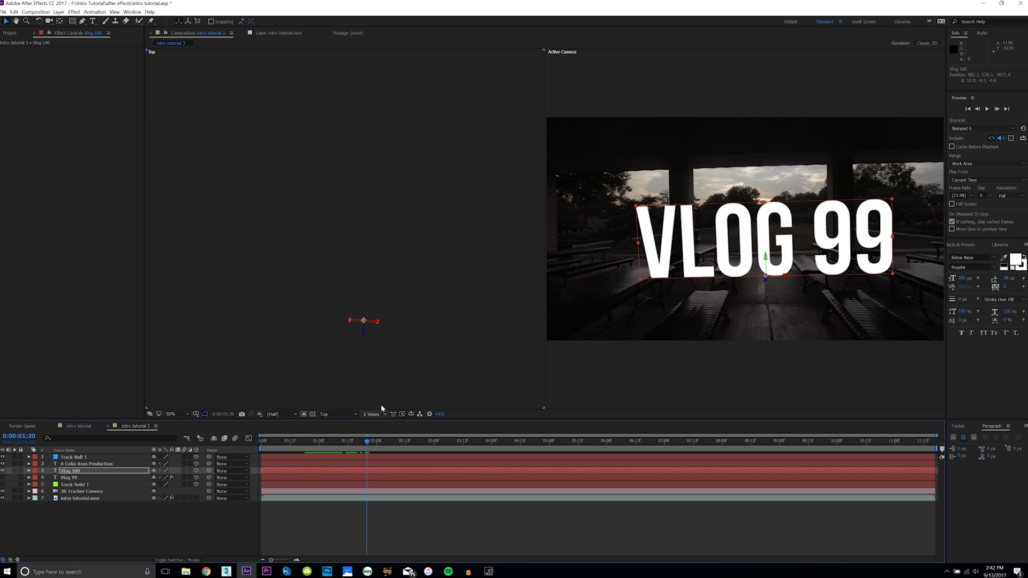
pyautogui.scroll(-2, 367, 353)
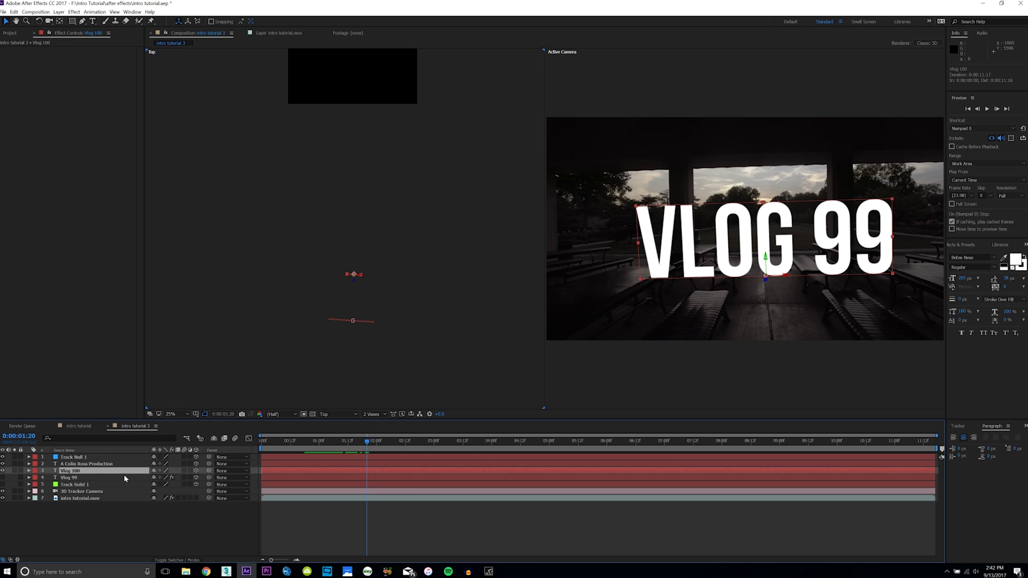
pyautogui.keyDown('ctrl'); pyautogui.click(83, 491); pyautogui.keyUp('ctrl')
pyautogui.moveTo(359, 445); pyautogui.dragTo(309, 448)
pyautogui.press('space')
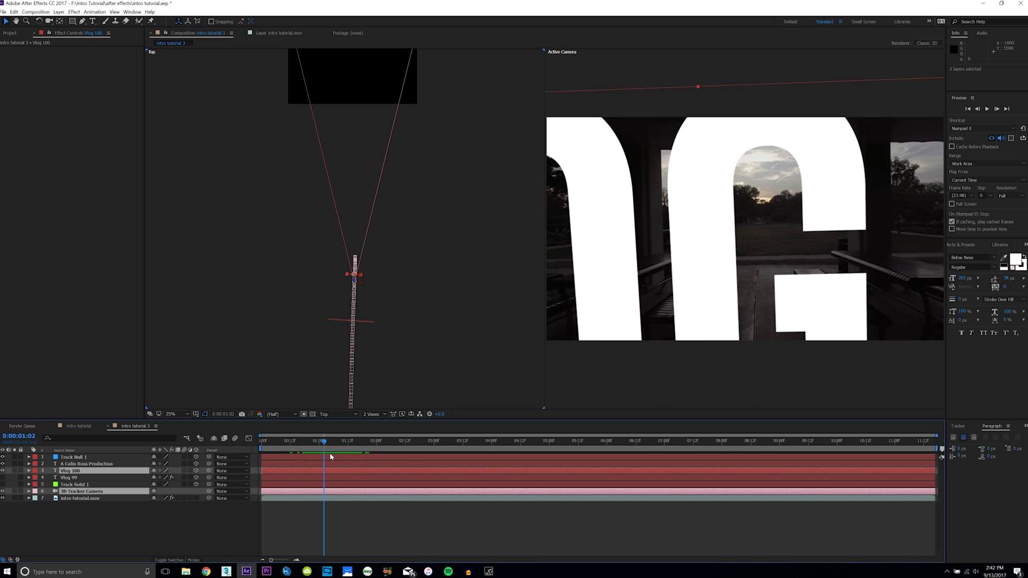
pyautogui.click(588, 376)
pyautogui.click(373, 414)
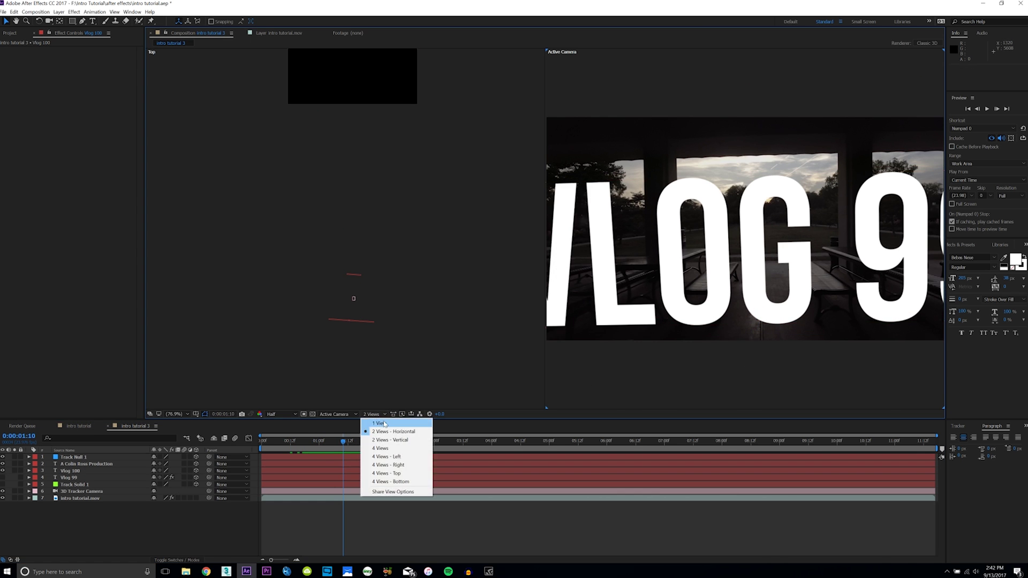
# Switch to 1 View, scrub to check the Vlog 100 title, then preview from 0:00:00:00
pyautogui.click(396, 423)
pyautogui.moveTo(346, 440); pyautogui.dragTo(373, 448)
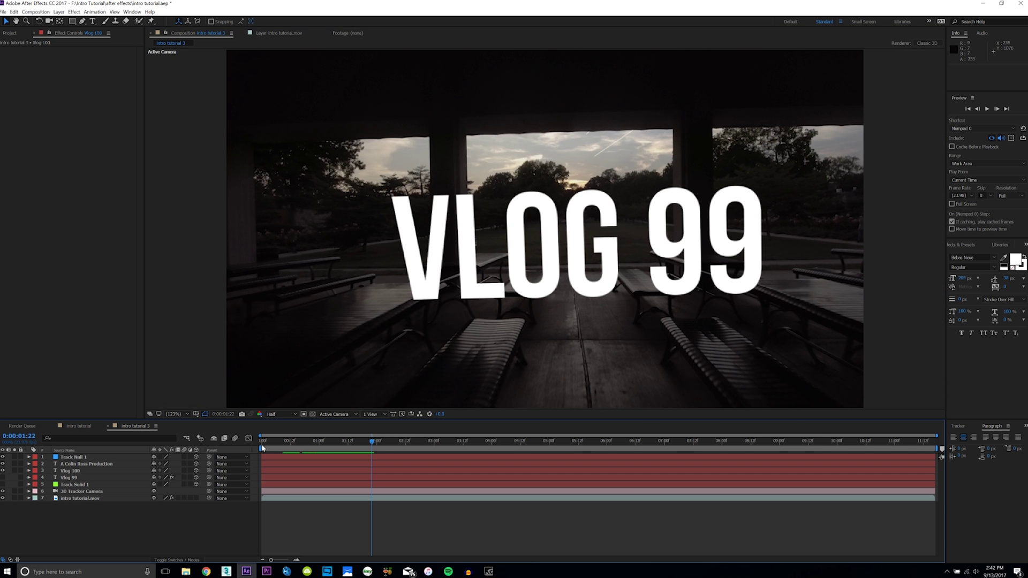
pyautogui.click(70, 471)
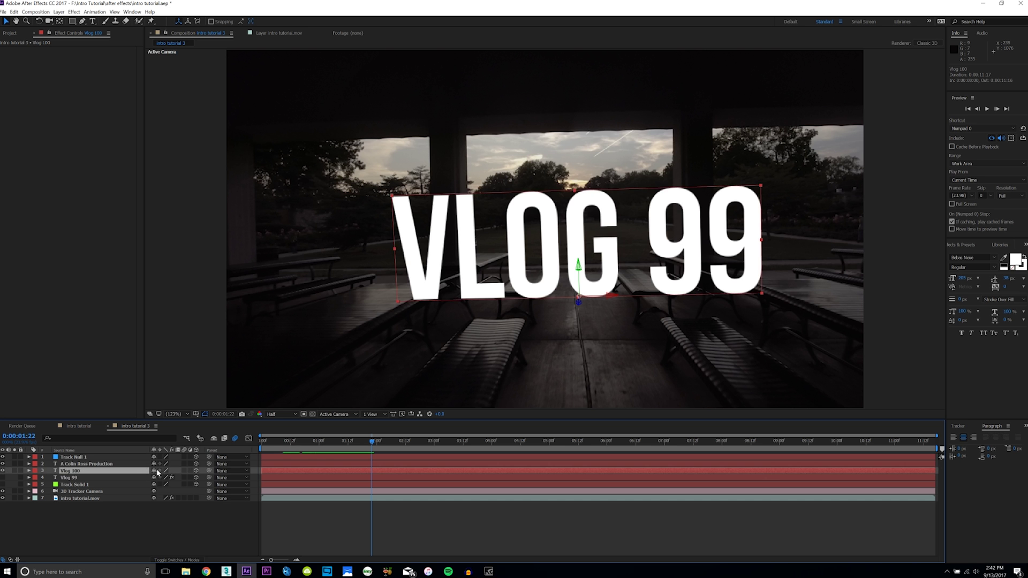
pyautogui.moveTo(362, 450); pyautogui.dragTo(262, 451)
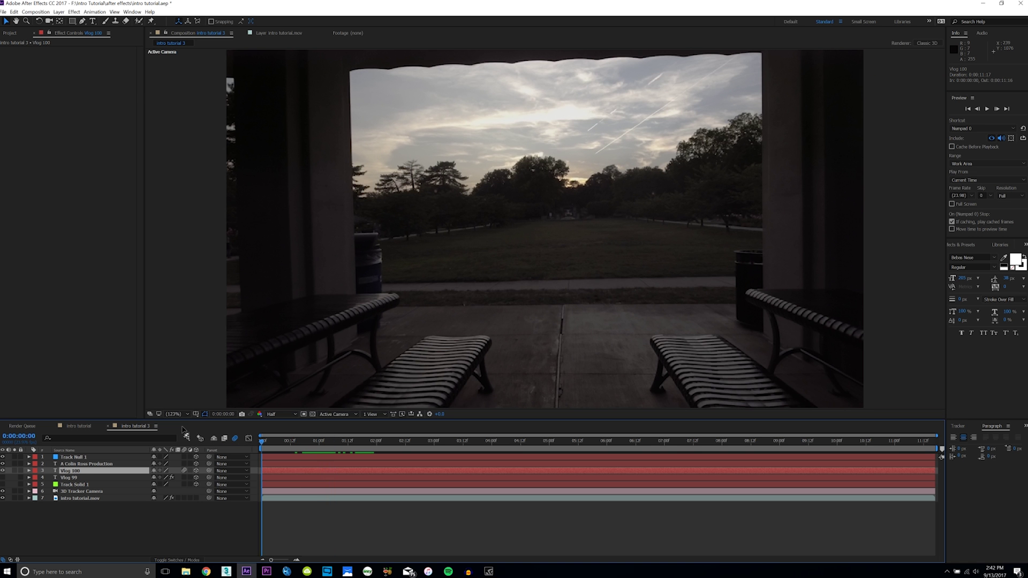
pyautogui.click(115, 517)
pyautogui.press('space')
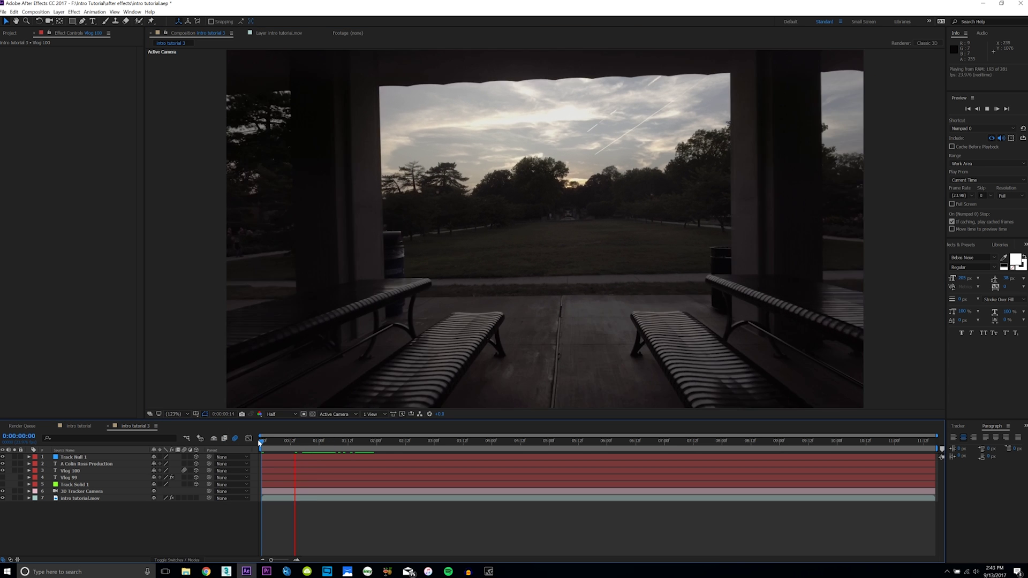